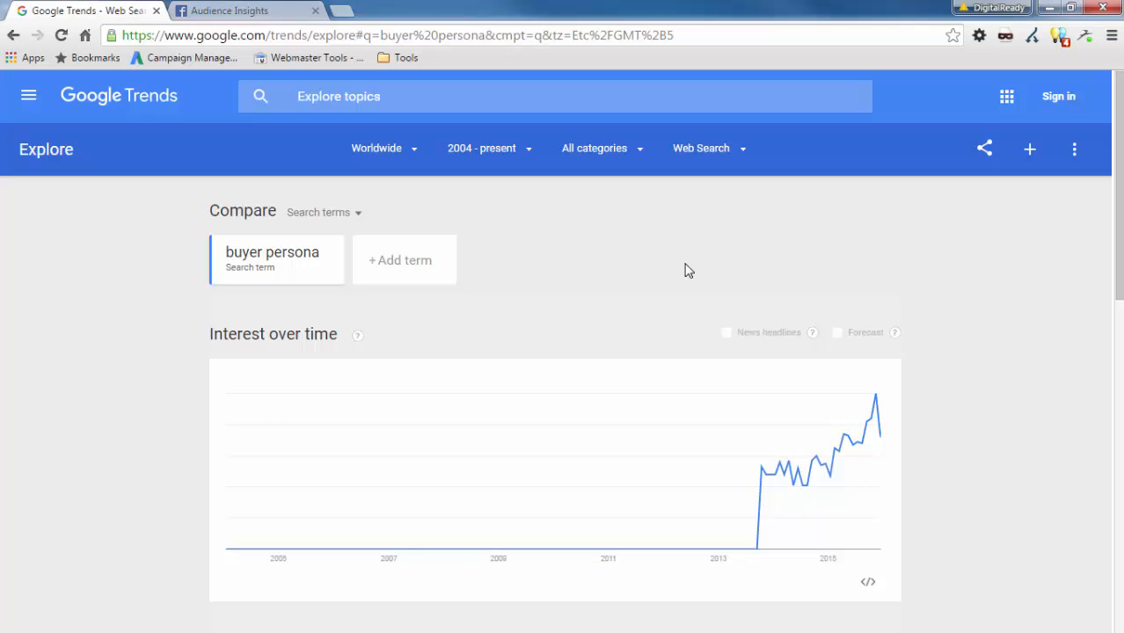
# Review the Google Trends interest-over-time chart and regional interest for the search term "buyer persona".
pyautogui.scroll(-2, 695, 268)
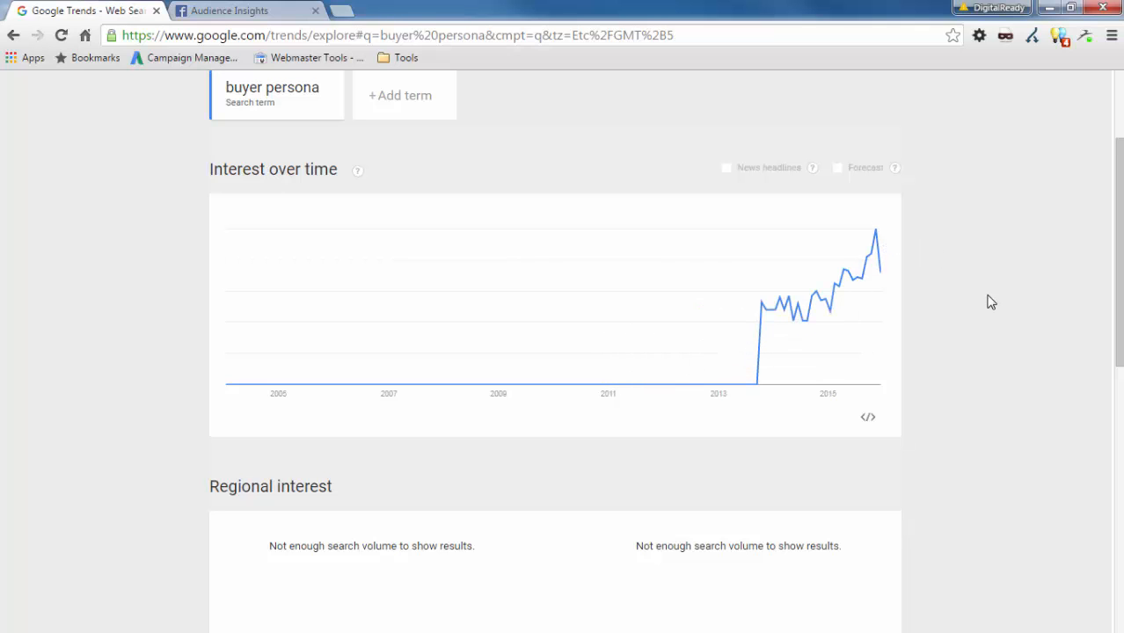
pyautogui.scroll(-4, 959, 303)
pyautogui.scroll(6, 959, 304)
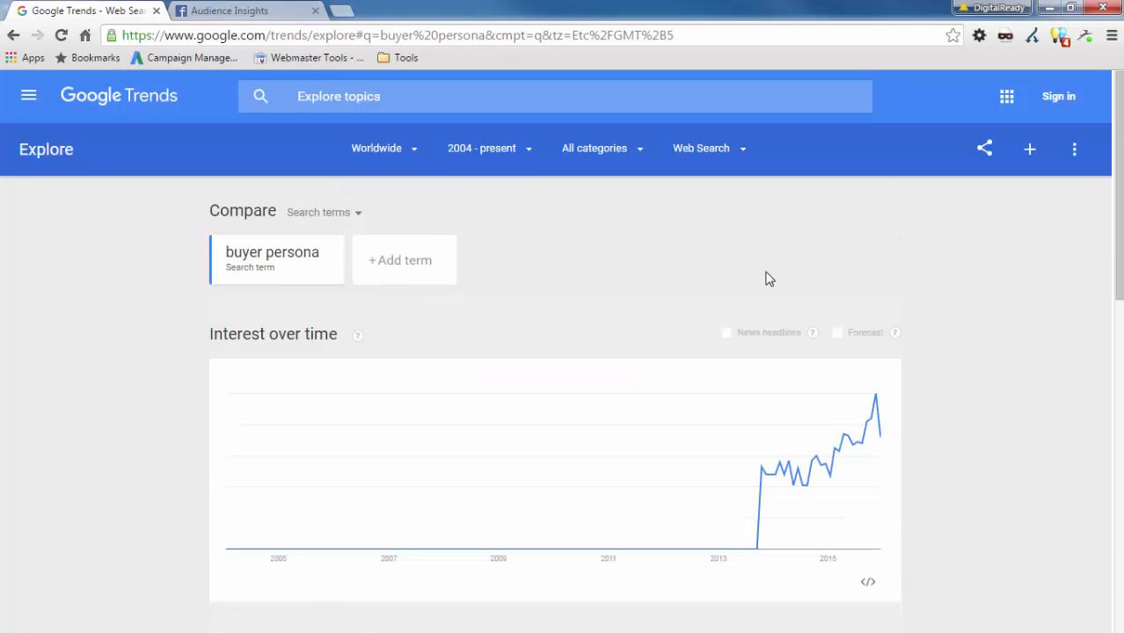
# Switch to Facebook Audience Insights and show the demographics of the new audience.
pyautogui.click(234, 12)
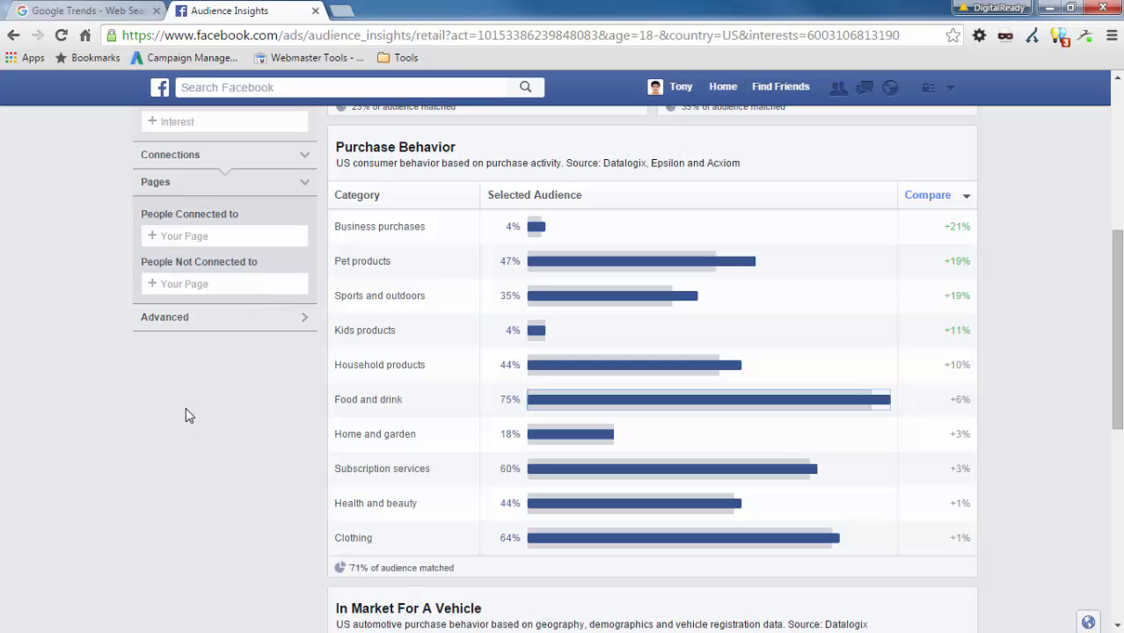
pyautogui.scroll(5, 198, 408)
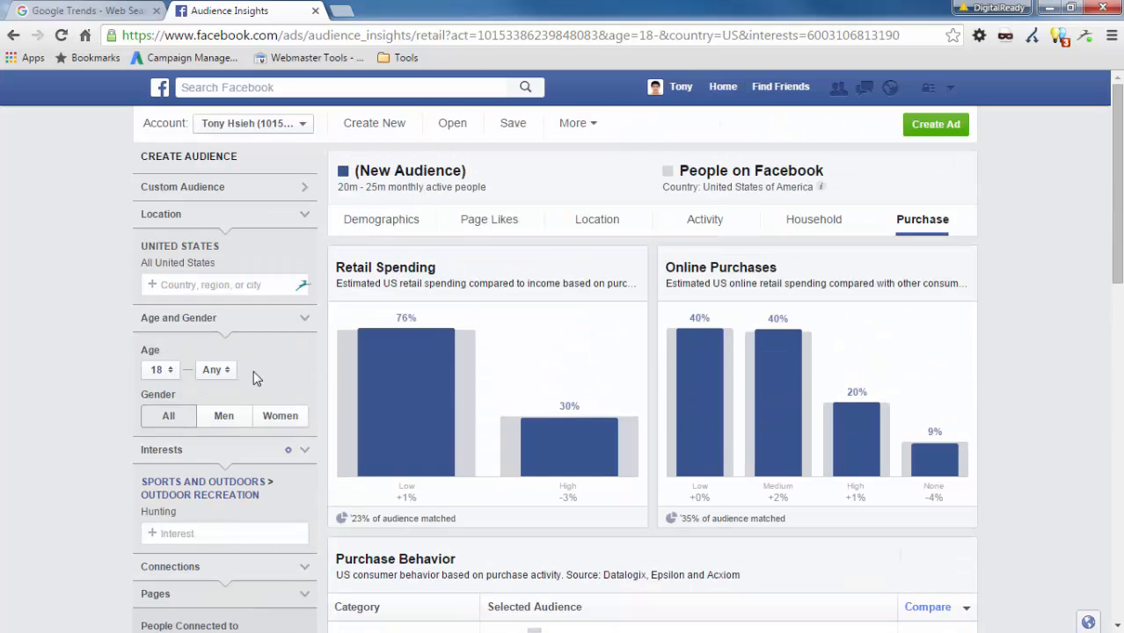
pyautogui.click(401, 219)
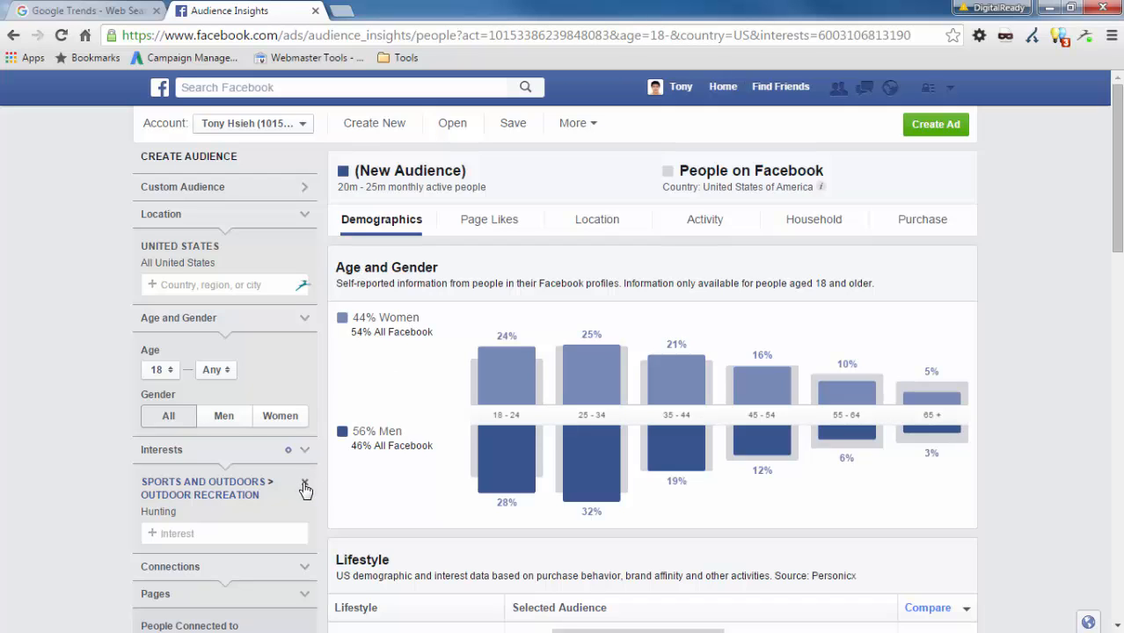
# Remove the Sports and Outdoors > Outdoor Recreation interest from the audience and look at the available interest categories.
pyautogui.click(305, 485)
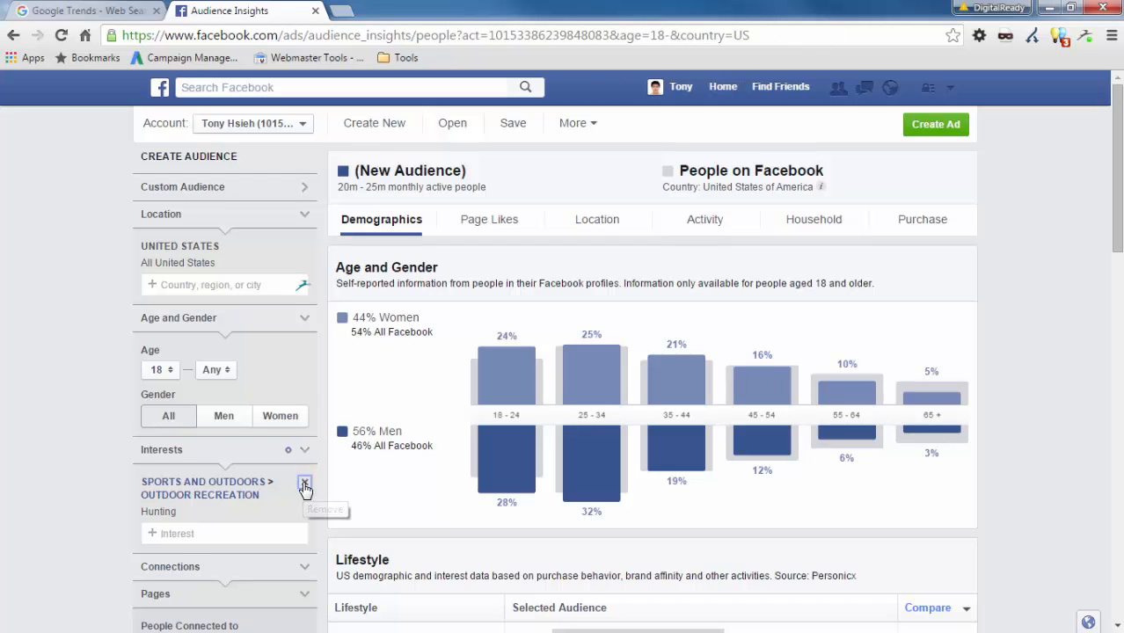
pyautogui.click(277, 490)
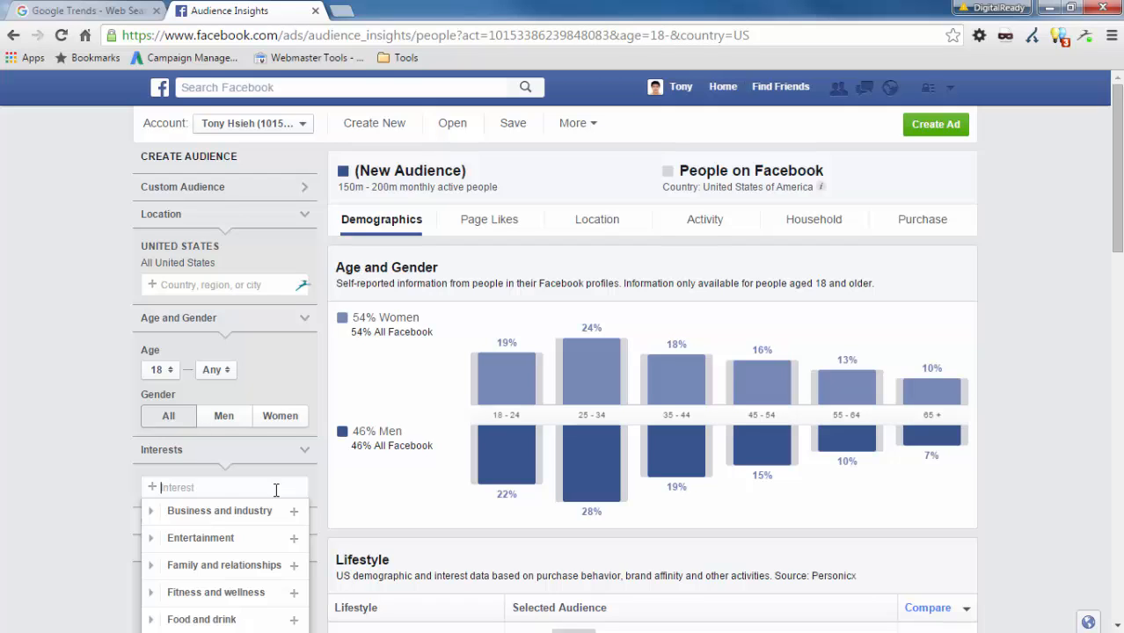
pyautogui.click(82, 422)
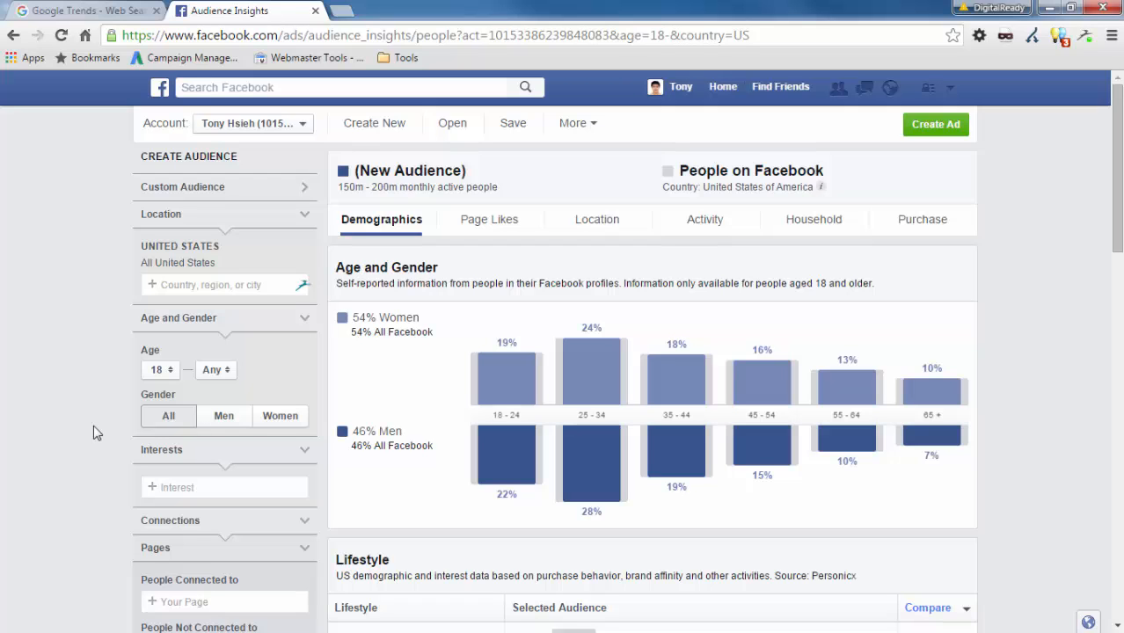
pyautogui.click(245, 489)
pyautogui.click(120, 226)
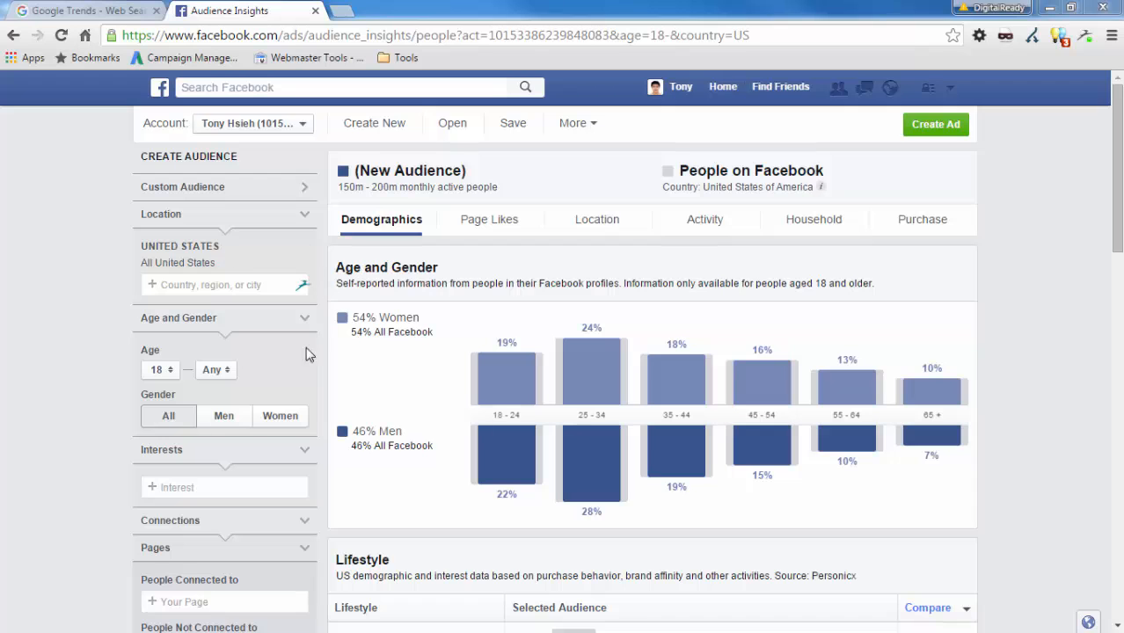
# Add "Hunting" under Sports and Outdoors > Outdoor Recreation as an interest of the audience.
pyautogui.click(252, 489)
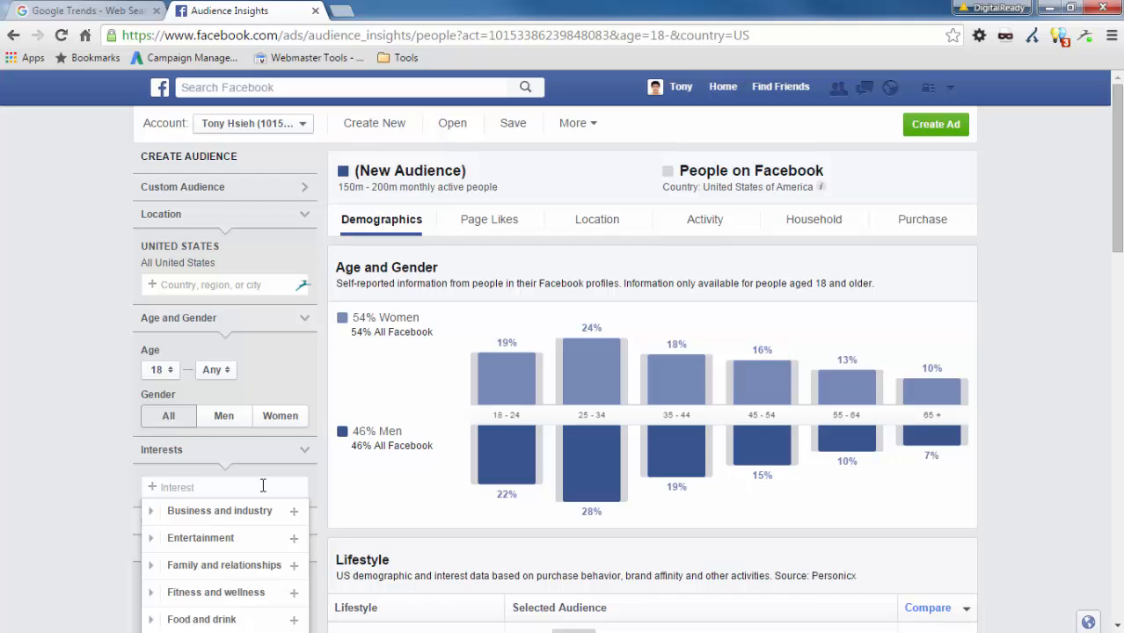
pyautogui.write('hunting')
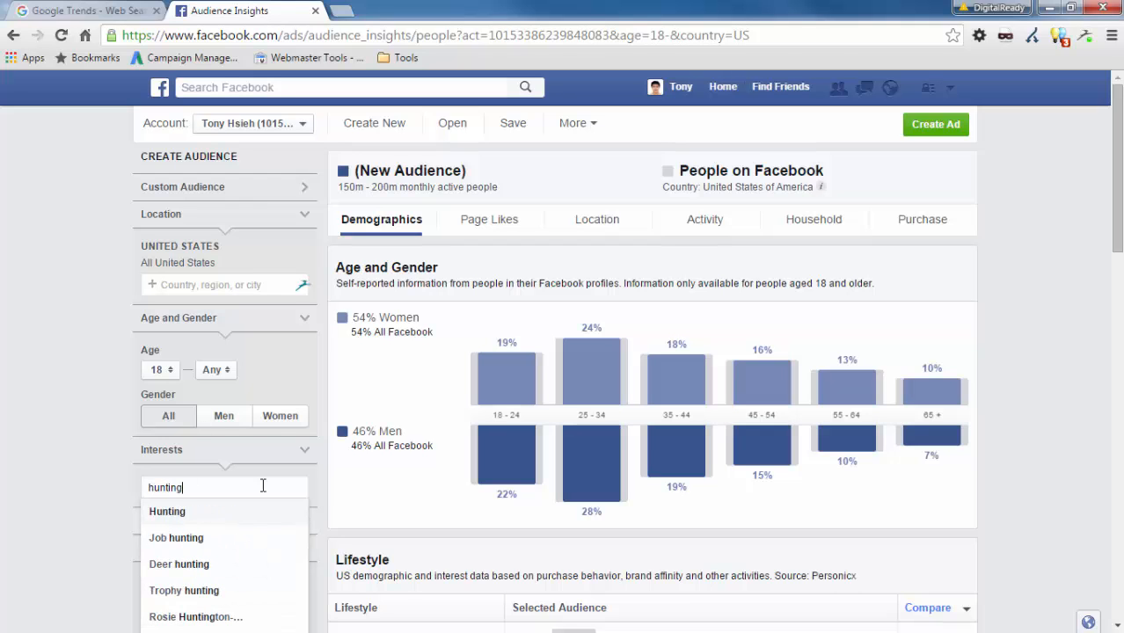
pyautogui.click(209, 519)
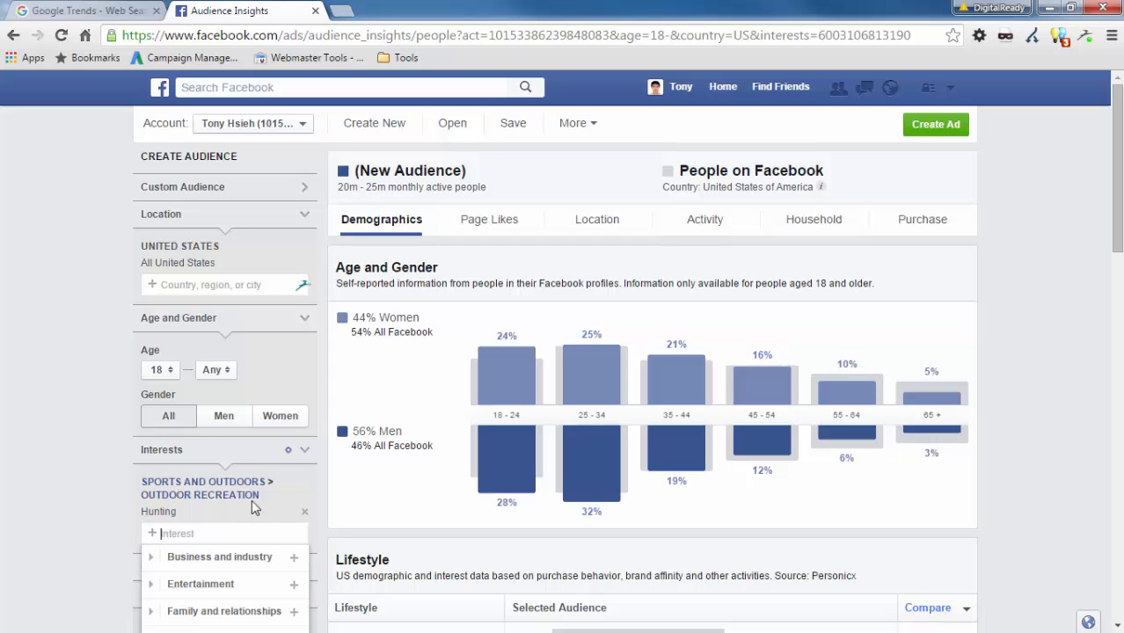
pyautogui.click(43, 398)
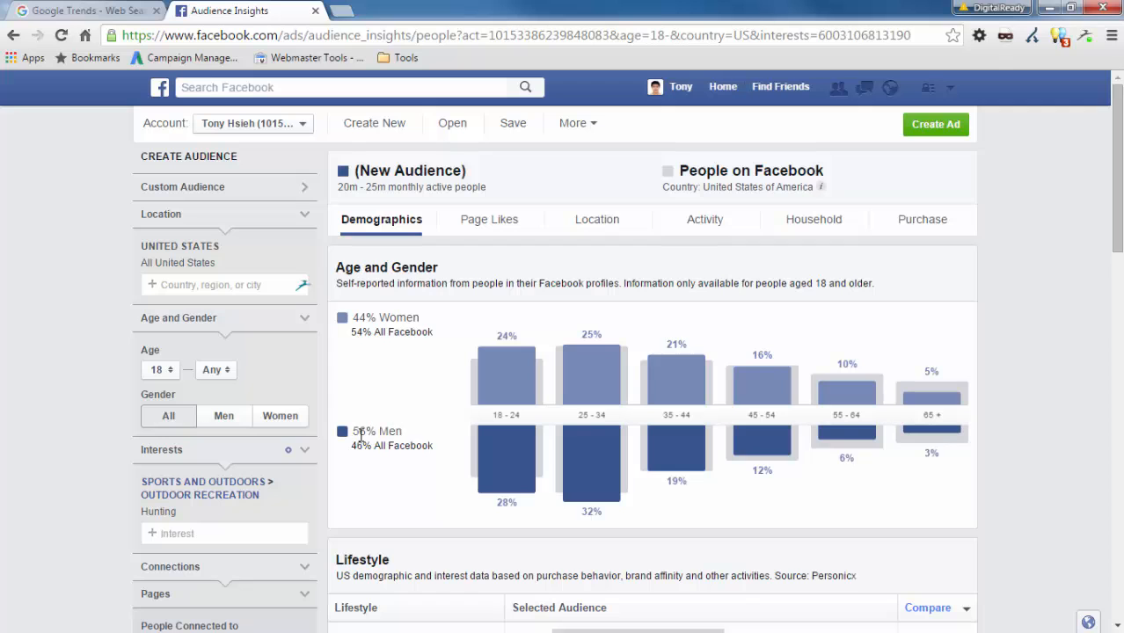
# Set the audience's maximum age to 34 and limit its gender to men.
pyautogui.moveTo(497, 464)
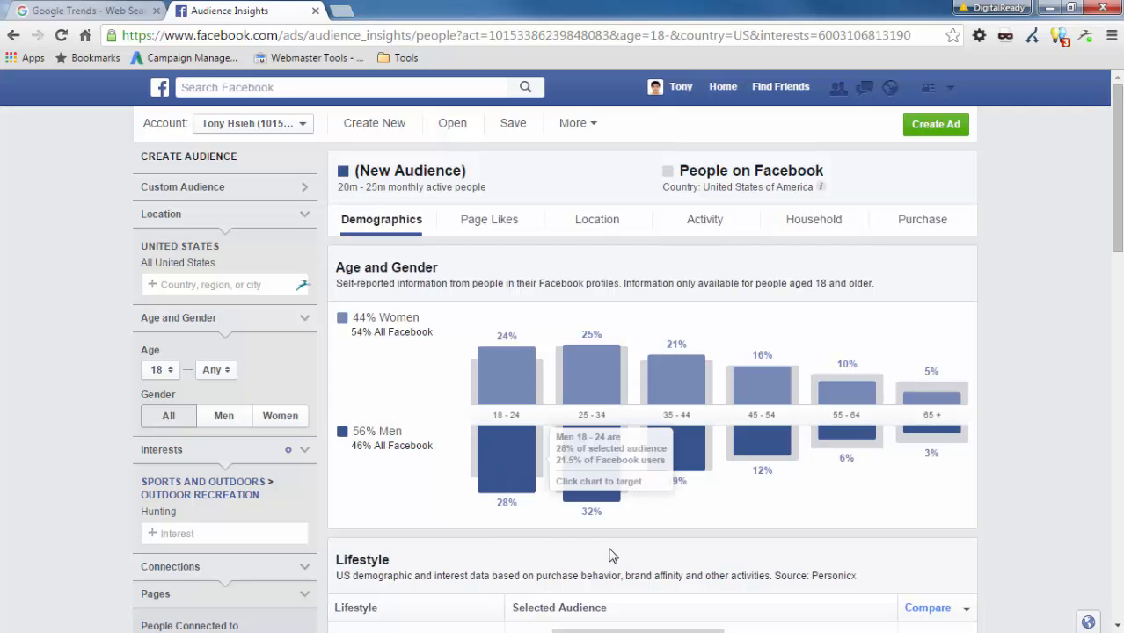
pyautogui.moveTo(598, 437)
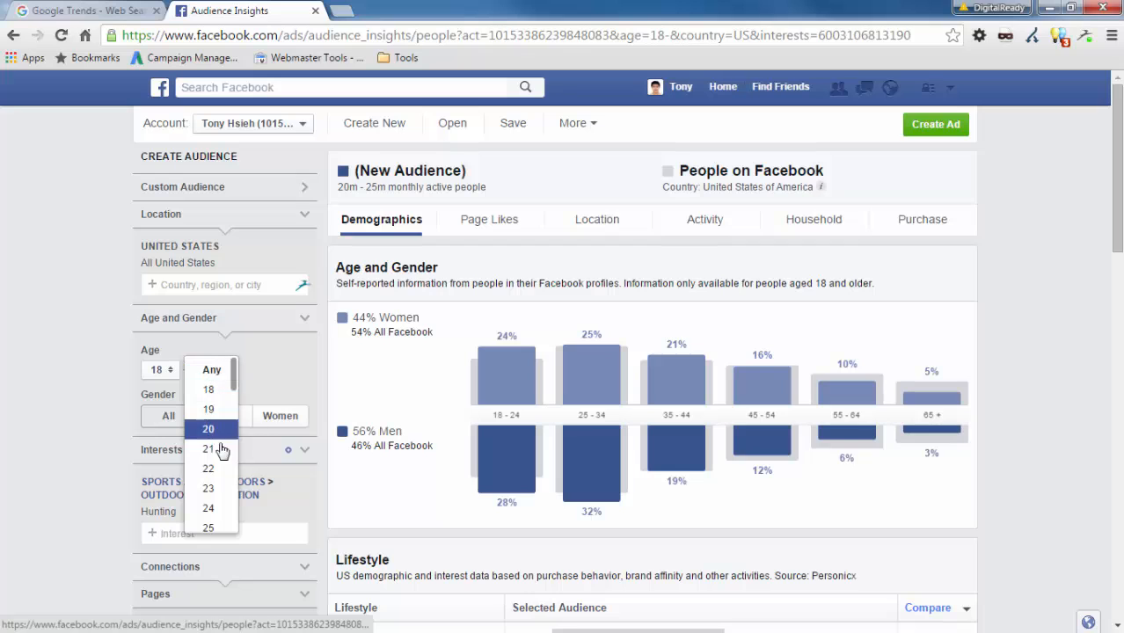
pyautogui.scroll(-4, 214, 451)
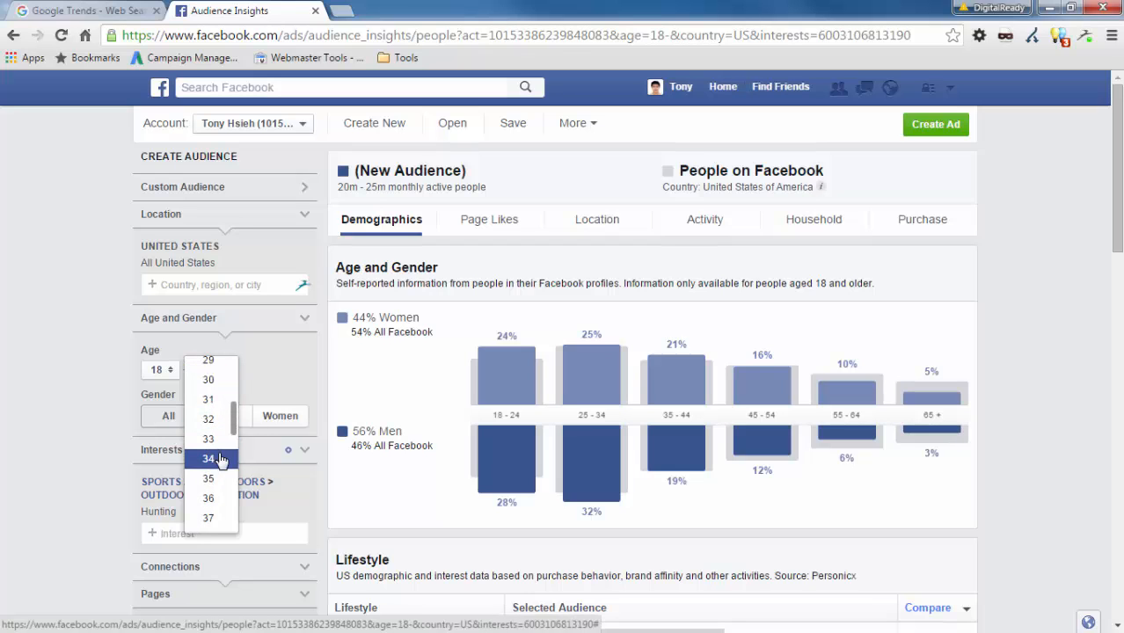
pyautogui.click(208, 458)
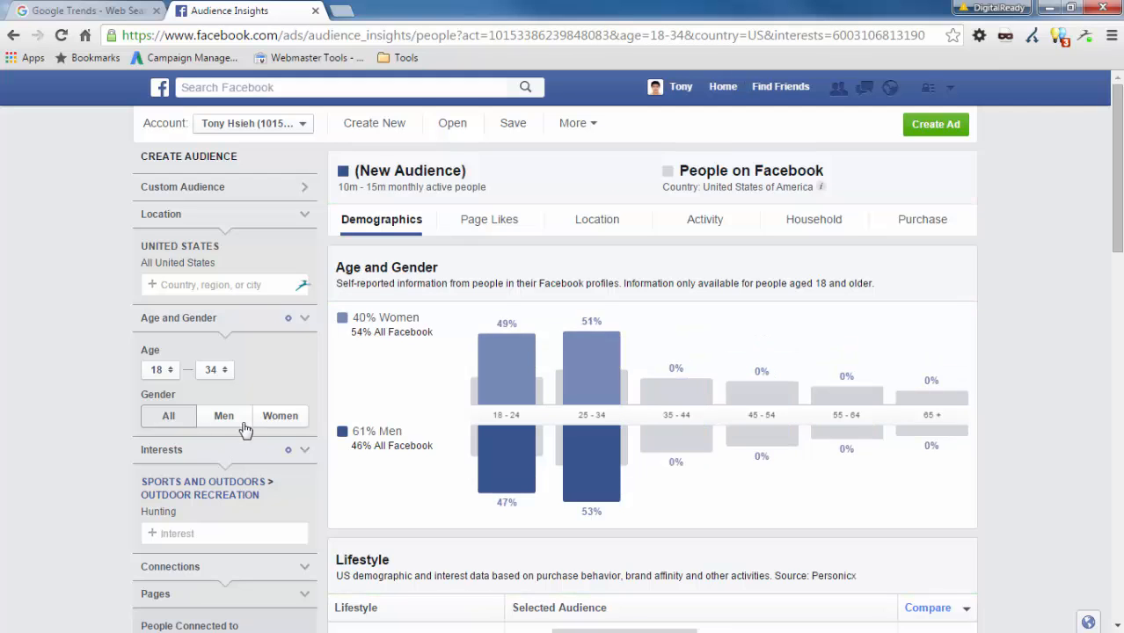
pyautogui.click(226, 421)
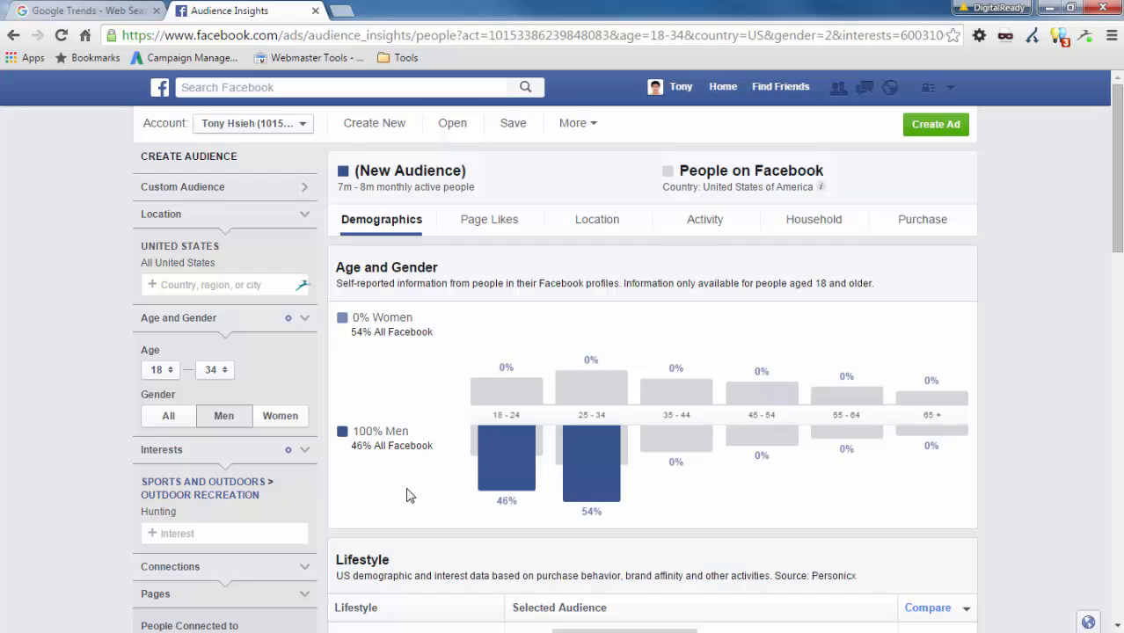
# Examine the age and gender chart and the lifestyle categories of the male hunting audience.
pyautogui.moveTo(595, 440)
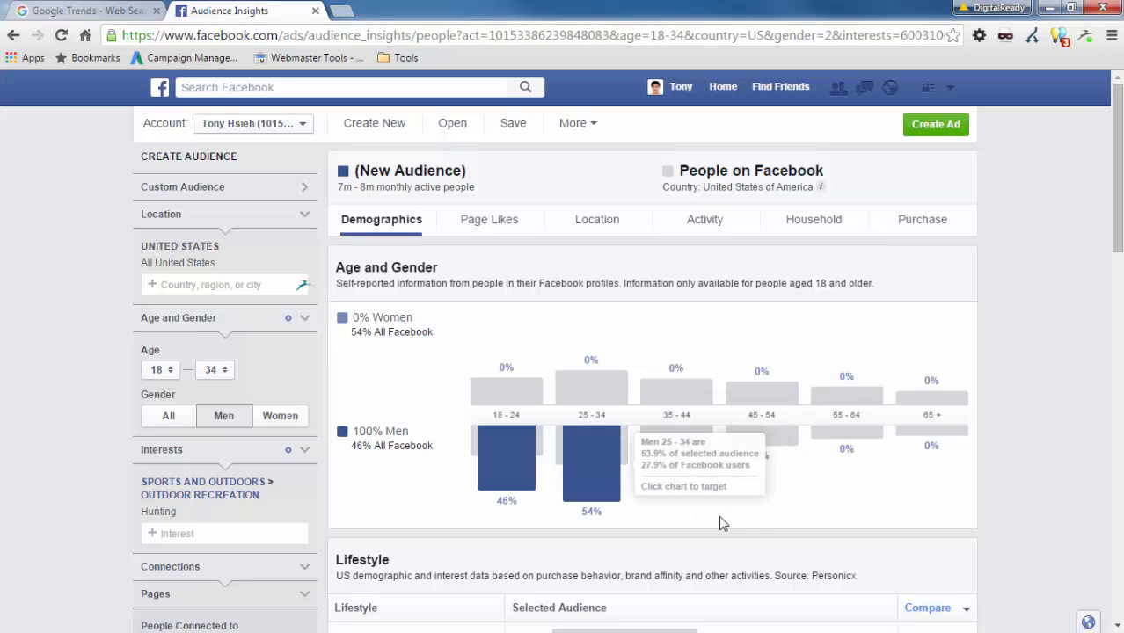
pyautogui.scroll(-2, 761, 531)
pyautogui.moveTo(616, 326)
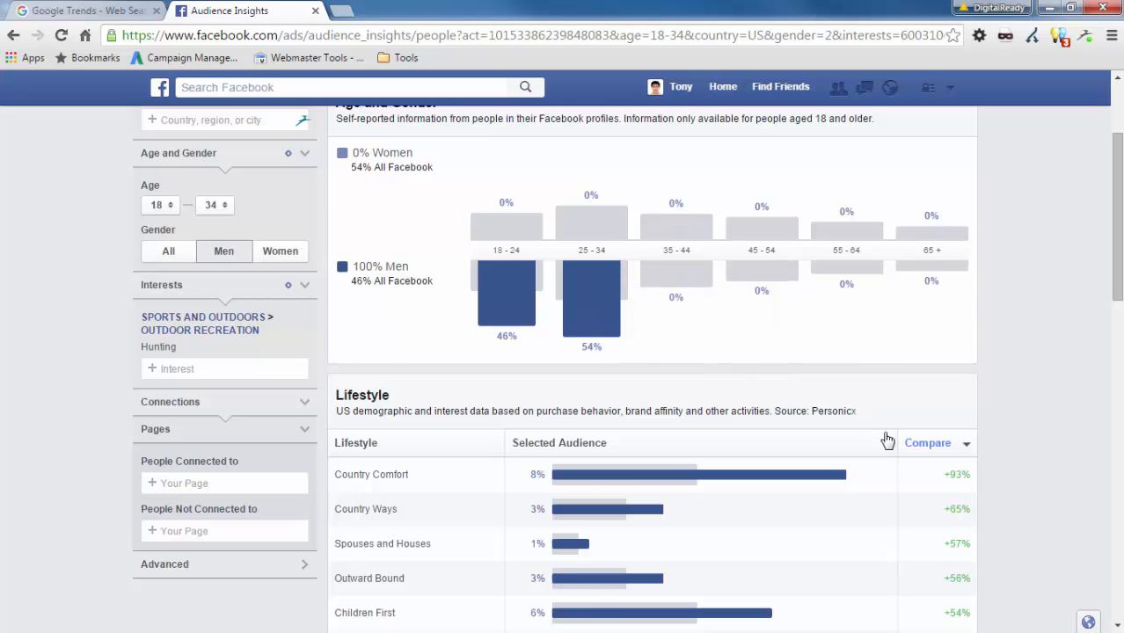
pyautogui.scroll(2, 883, 439)
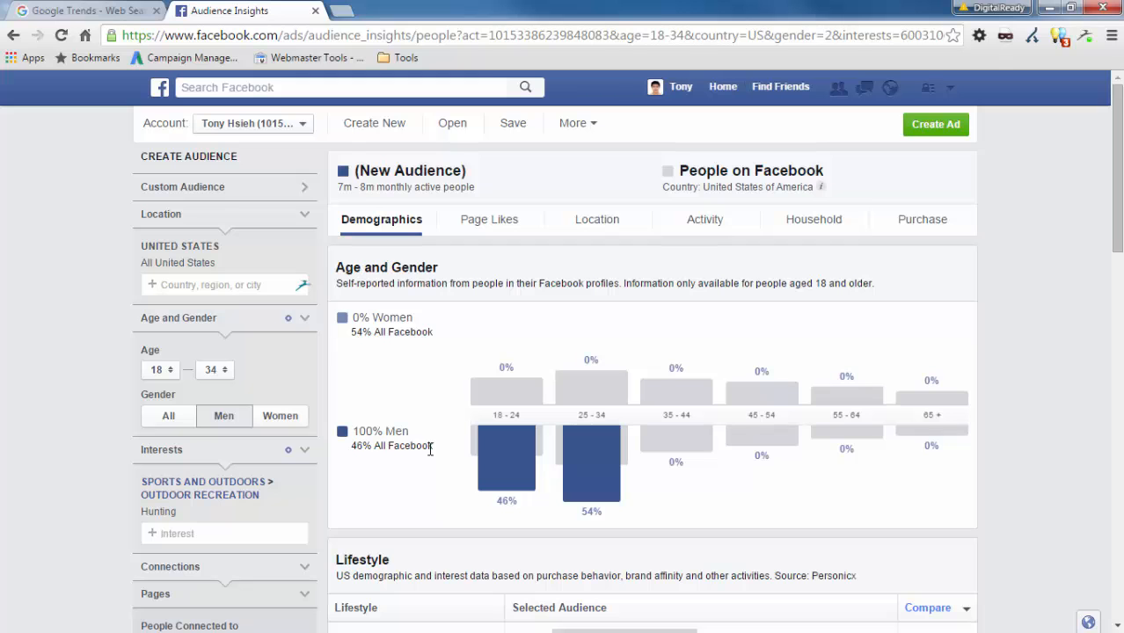
pyautogui.scroll(-2, 431, 451)
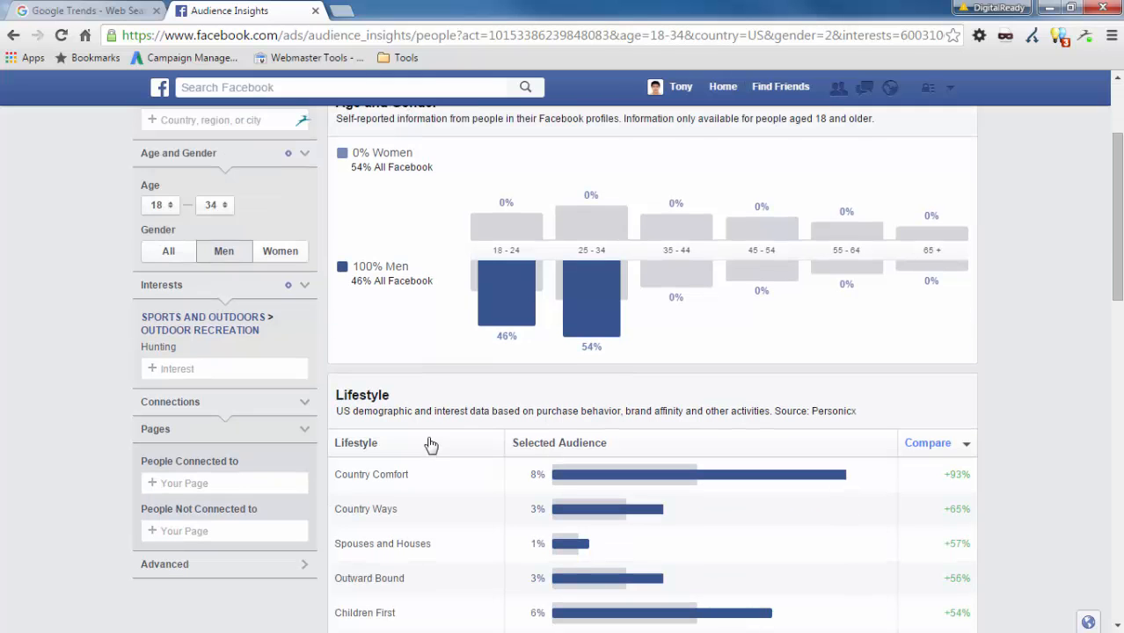
pyautogui.scroll(-2, 450, 349)
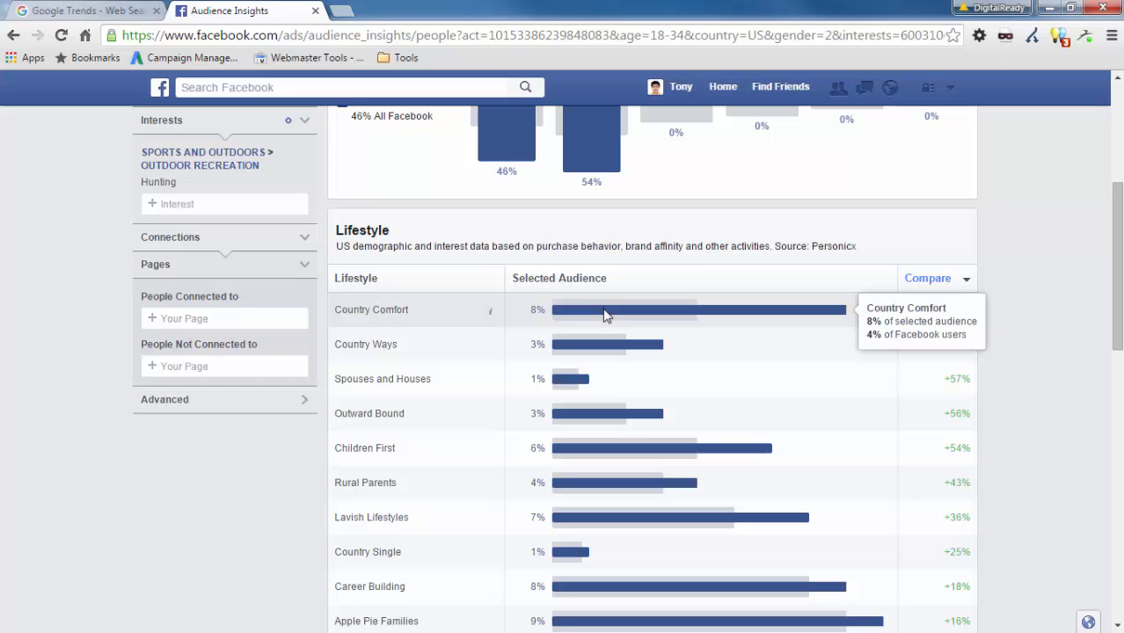
pyautogui.scroll(-1, 605, 313)
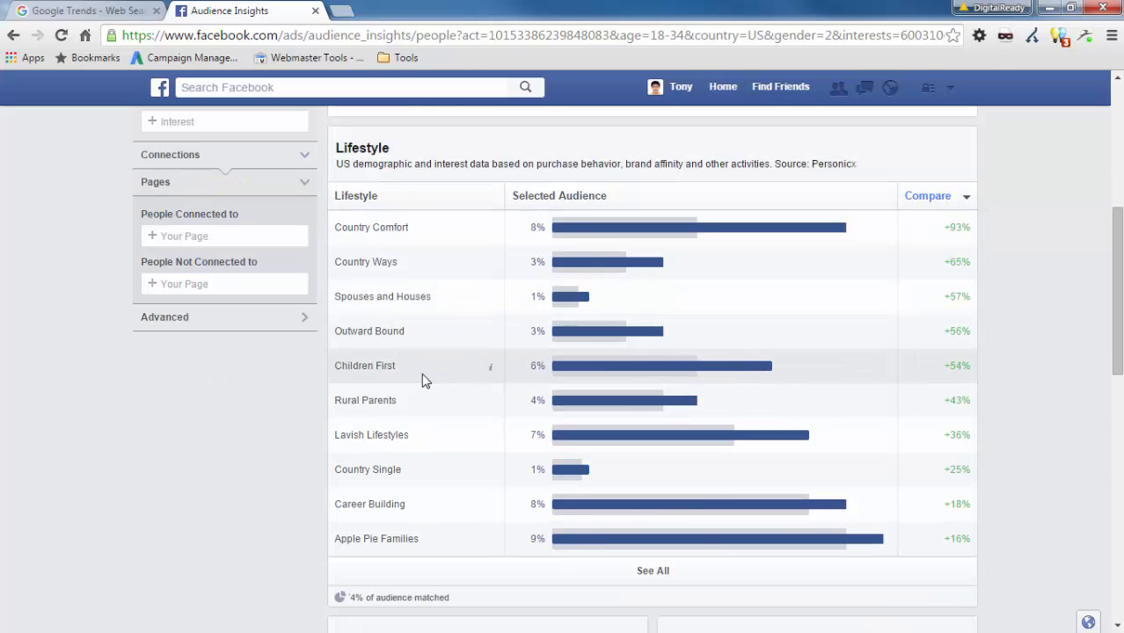
pyautogui.moveTo(682, 360)
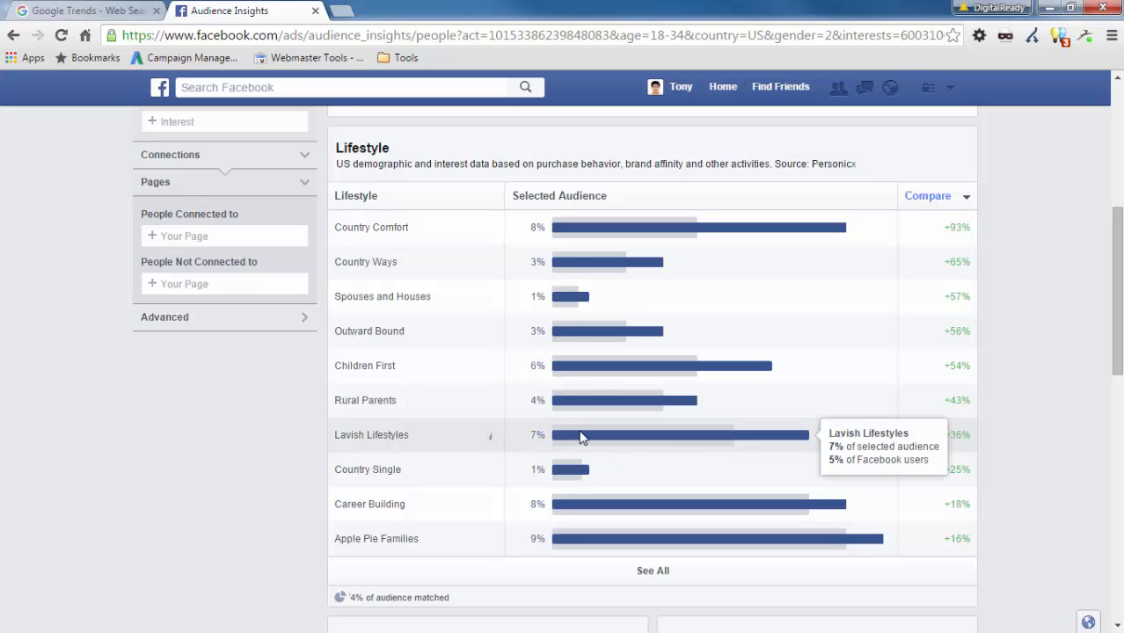
# Set the audience's minimum age to 25.
pyautogui.scroll(3, 497, 413)
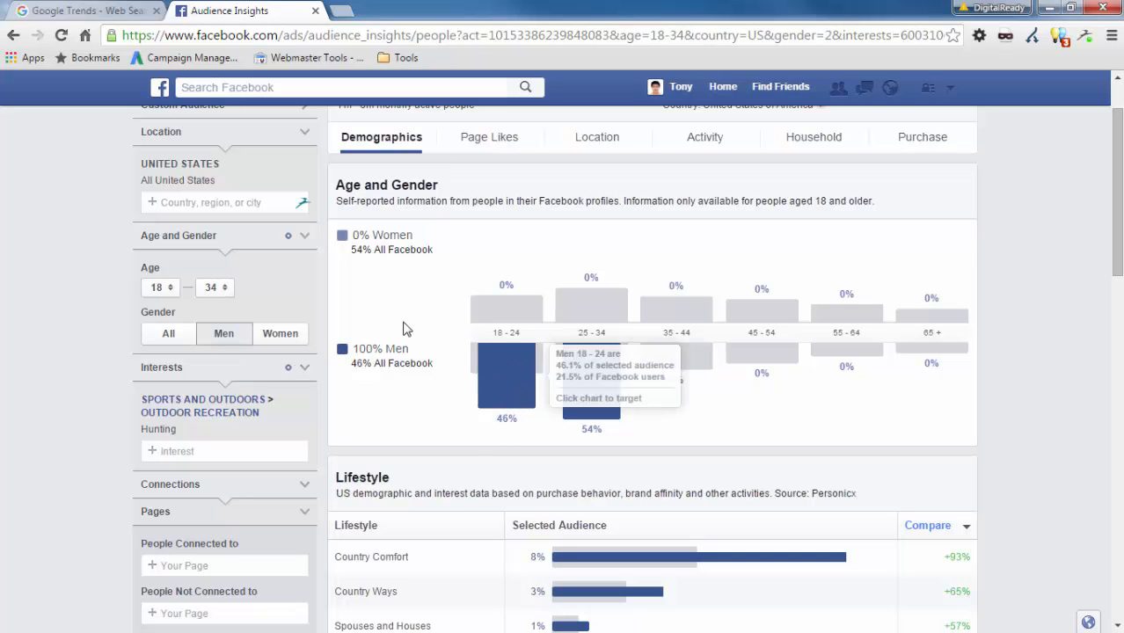
pyautogui.click(156, 287)
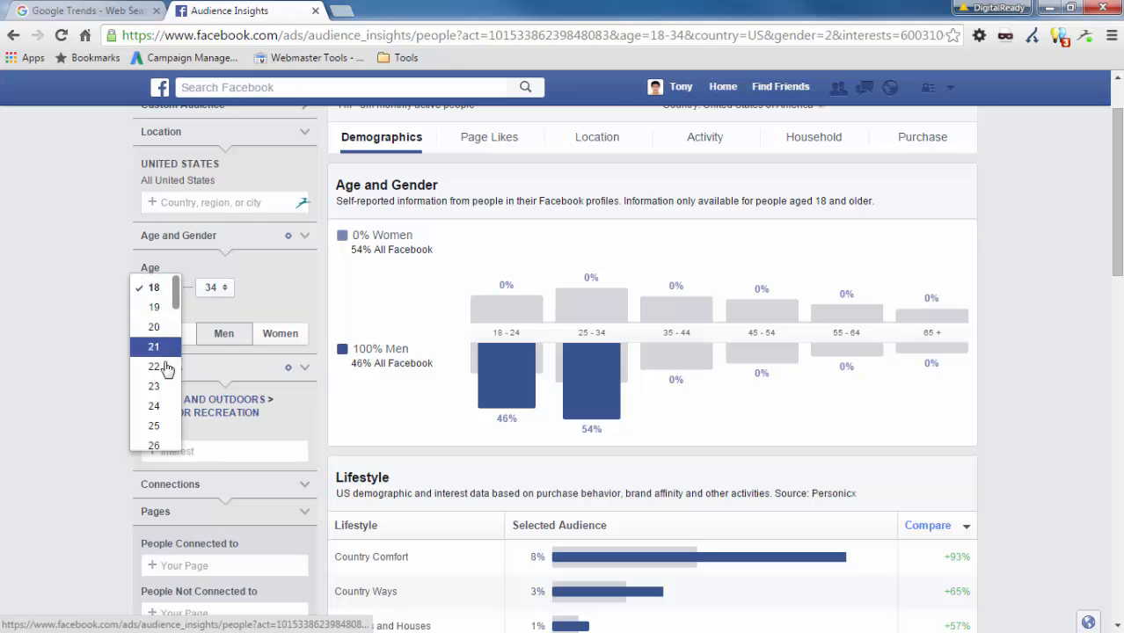
pyautogui.click(160, 426)
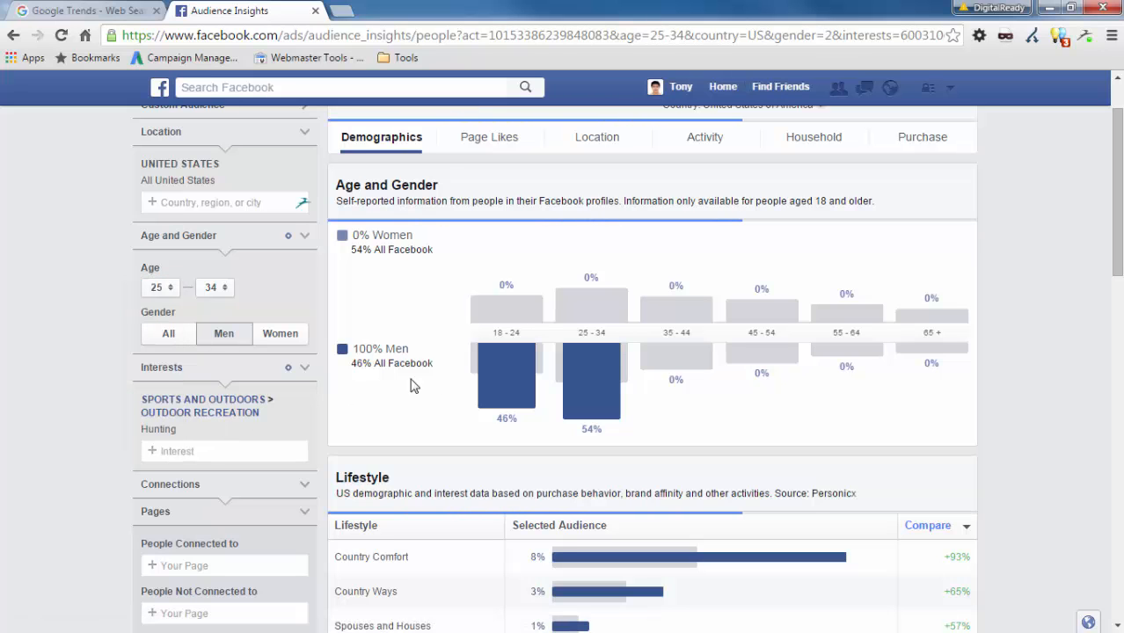
# Examine the lifestyle categories, relationship status and education level of the men aged 25 to 34.
pyautogui.scroll(-4, 454, 356)
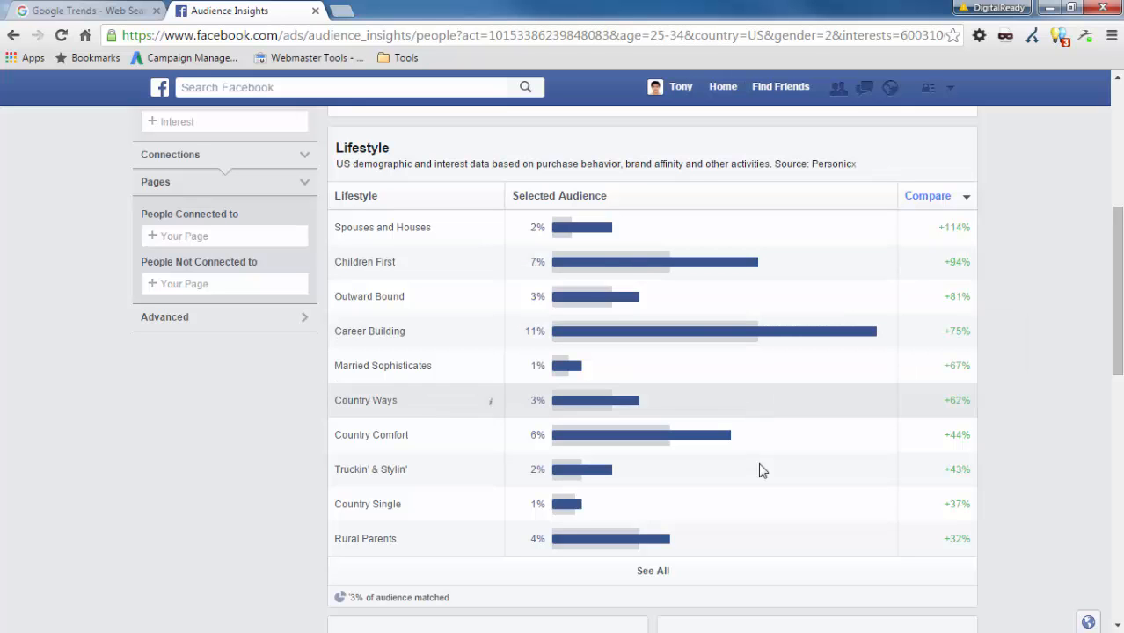
pyautogui.scroll(5, 673, 448)
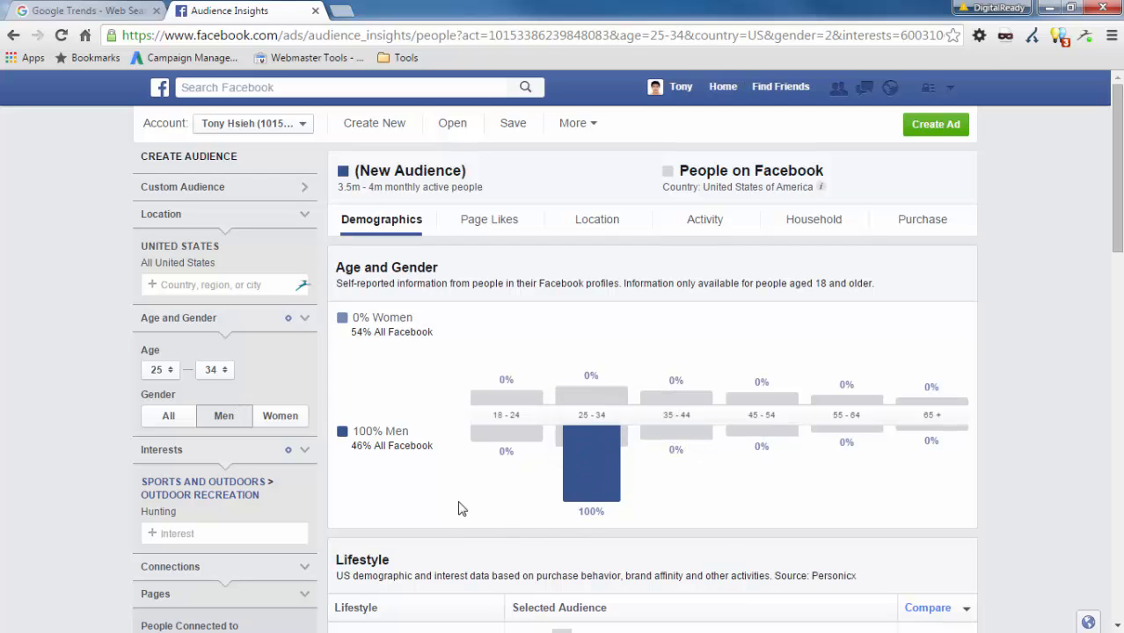
pyautogui.scroll(-5, 454, 501)
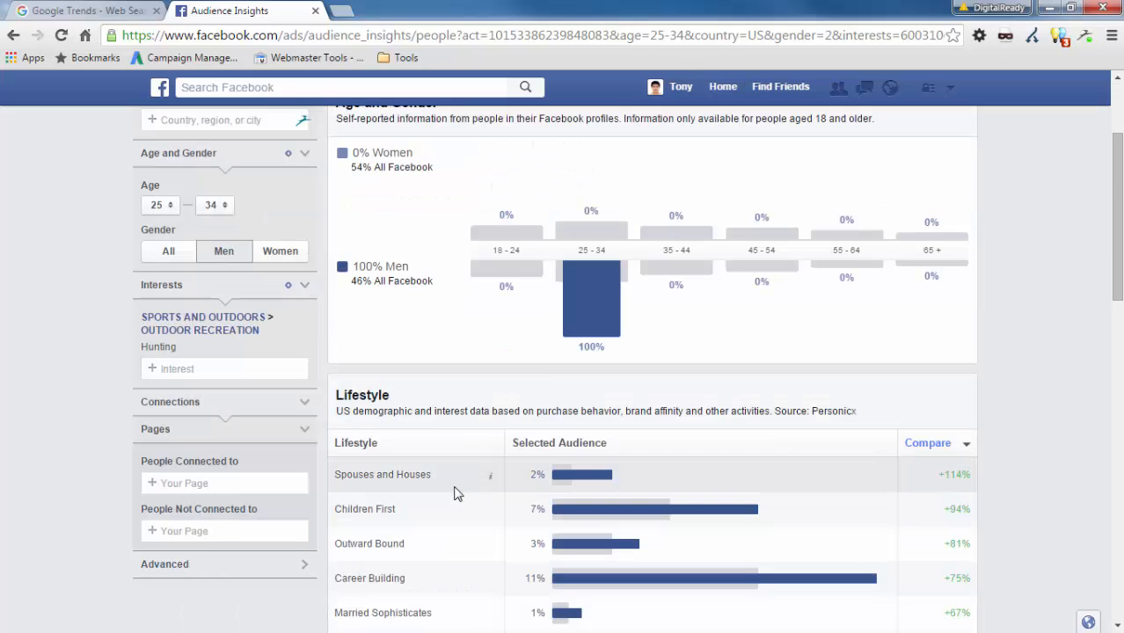
pyautogui.moveTo(557, 374)
pyautogui.moveTo(584, 331)
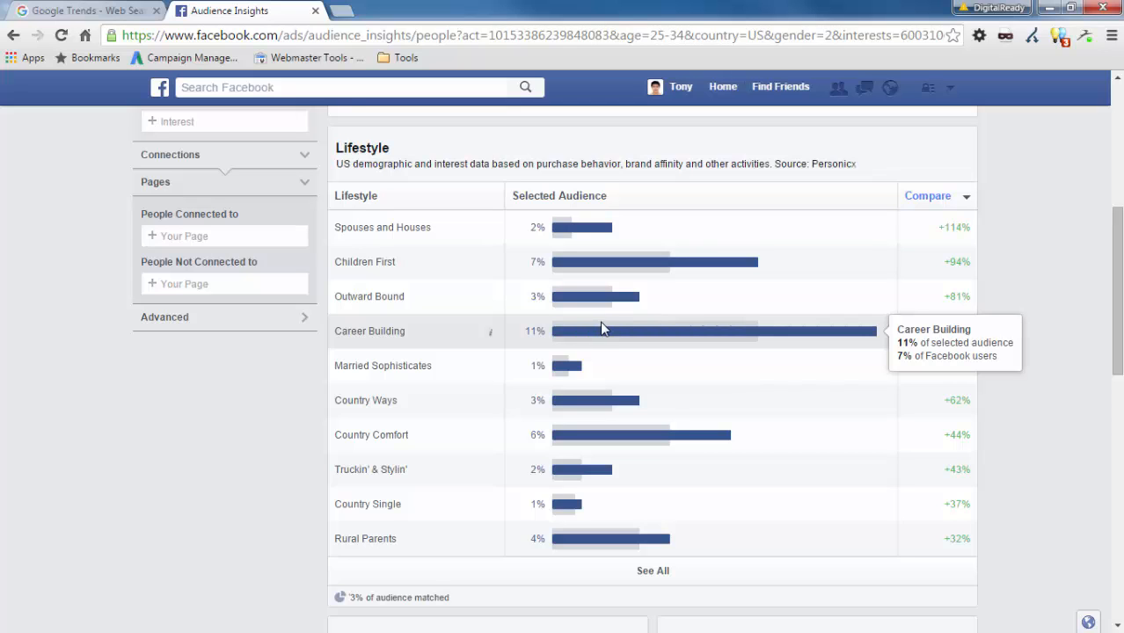
pyautogui.scroll(-3, 618, 320)
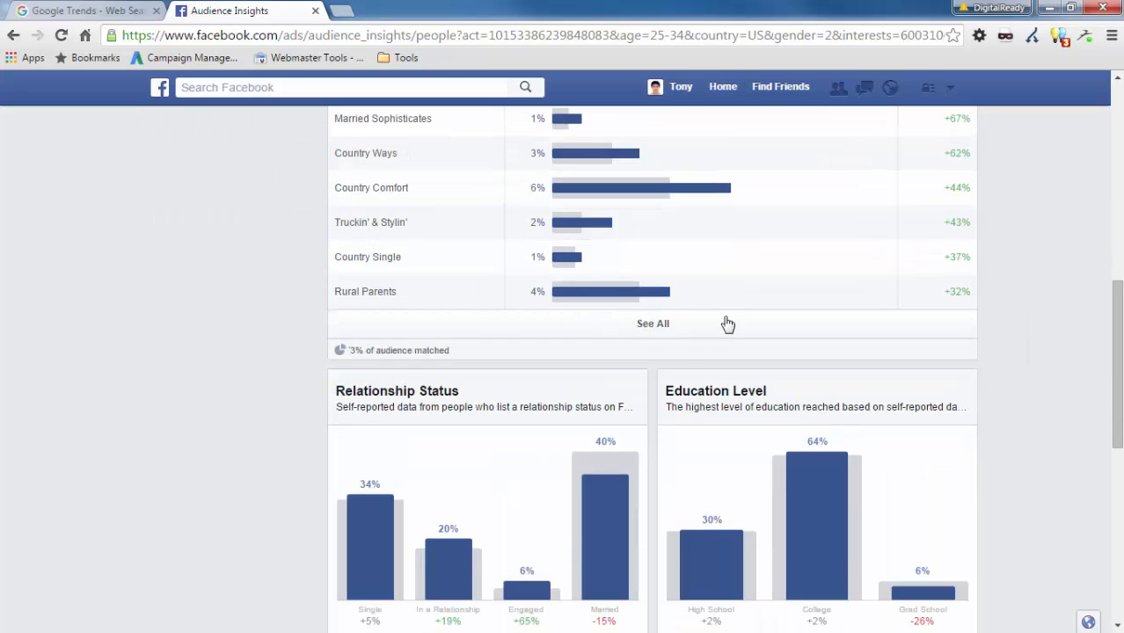
pyautogui.scroll(-1, 886, 327)
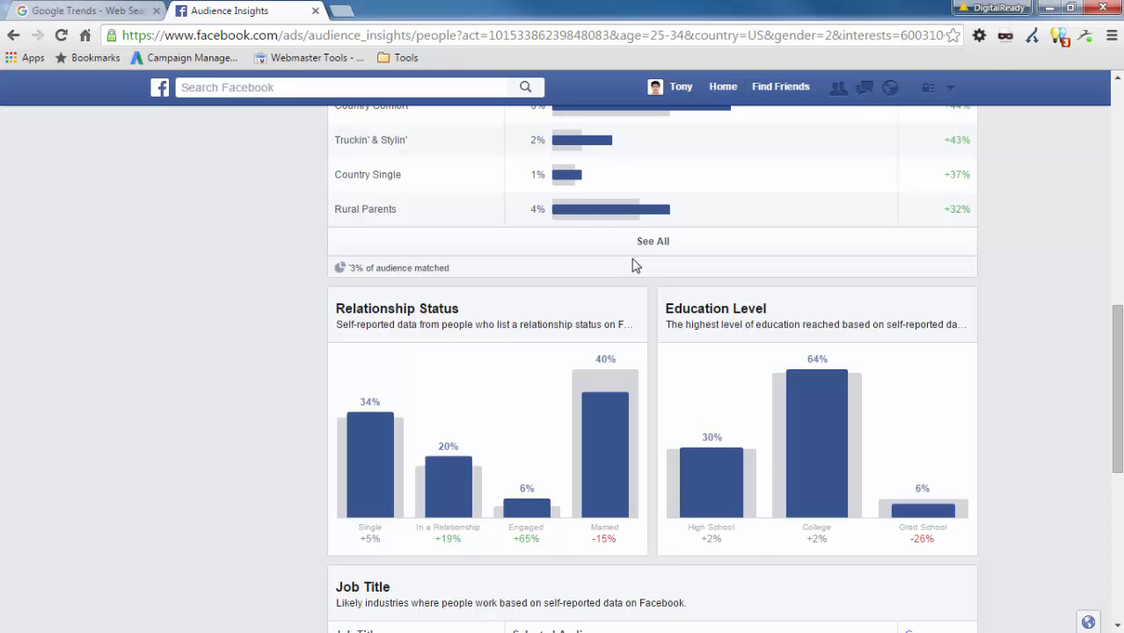
pyautogui.moveTo(825, 498)
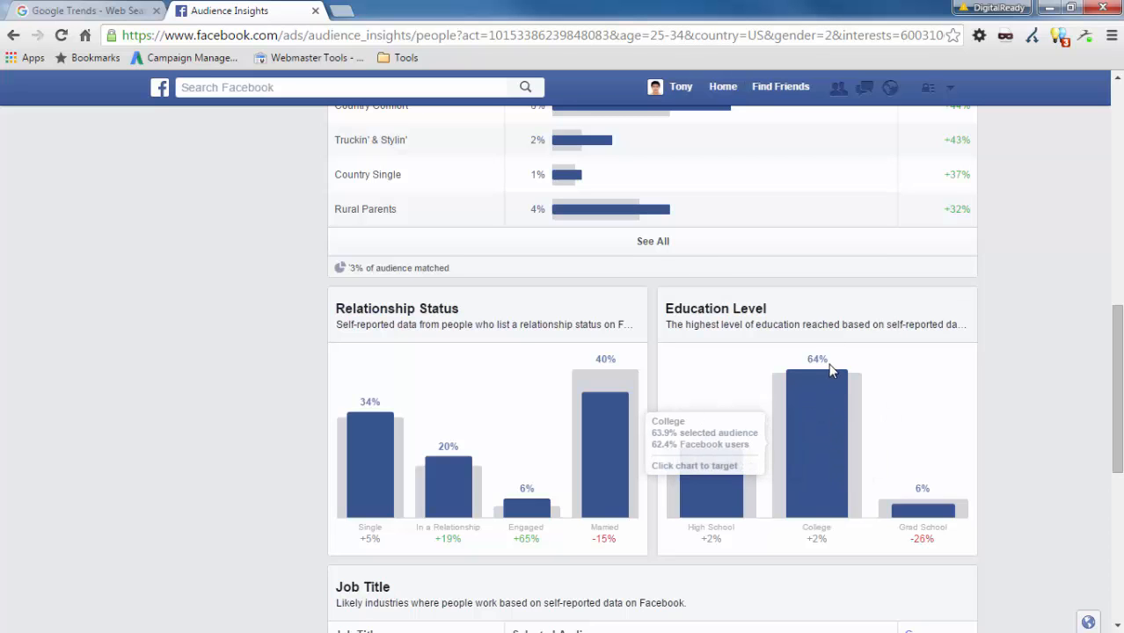
# Examine the job titles of the male hunting audience aged 25 to 34, down to Production and Government Employees.
pyautogui.scroll(-4, 809, 475)
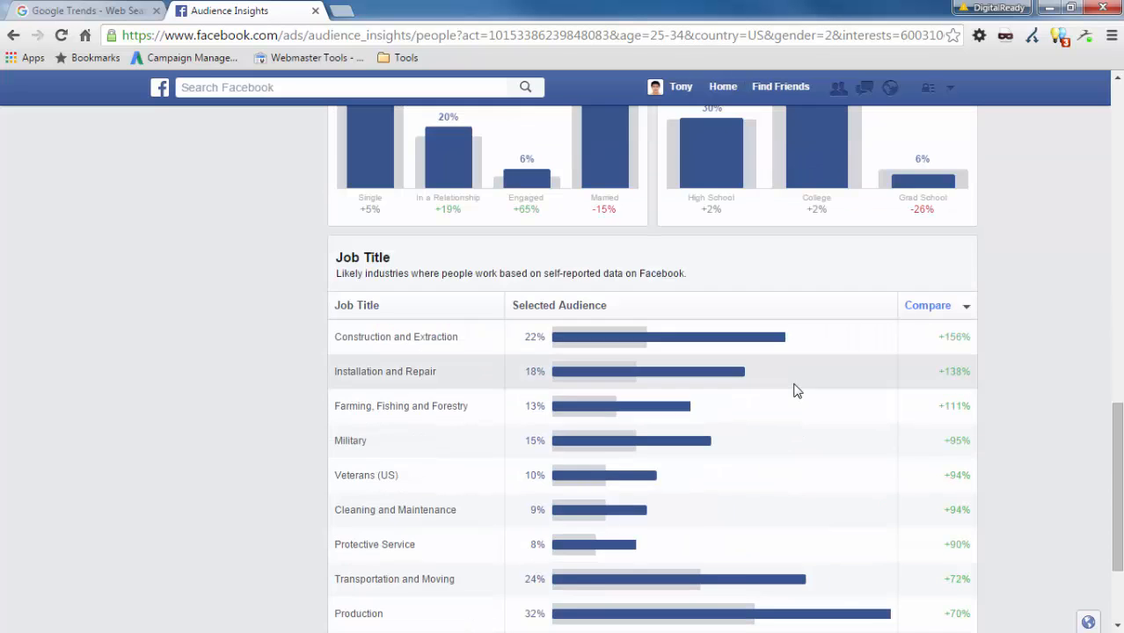
pyautogui.scroll(-2, 794, 388)
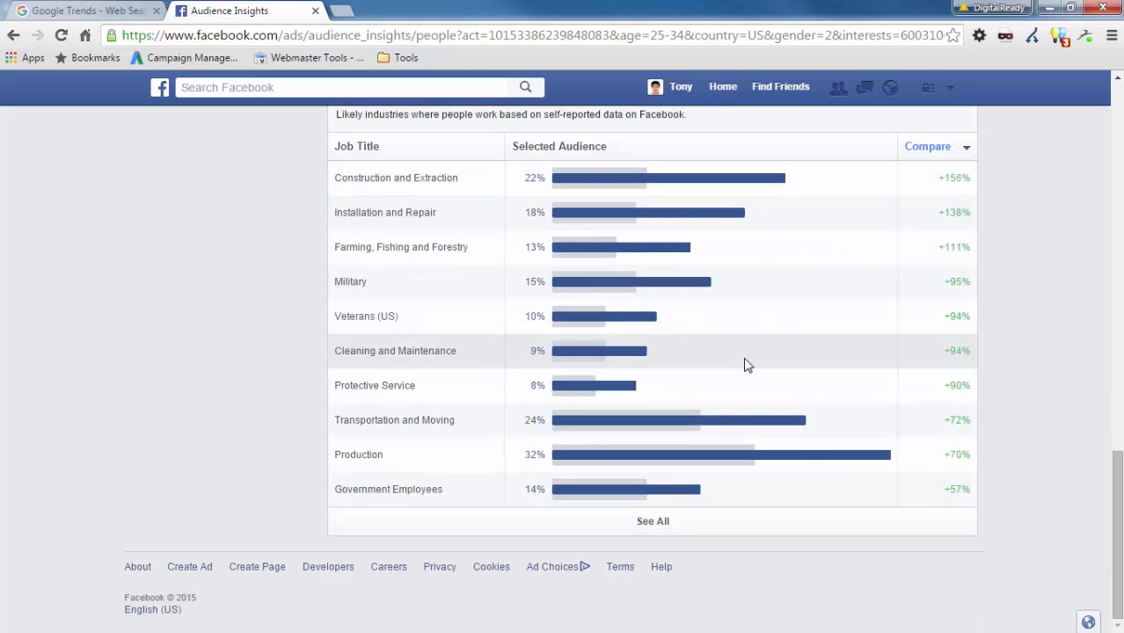
pyautogui.moveTo(599, 450)
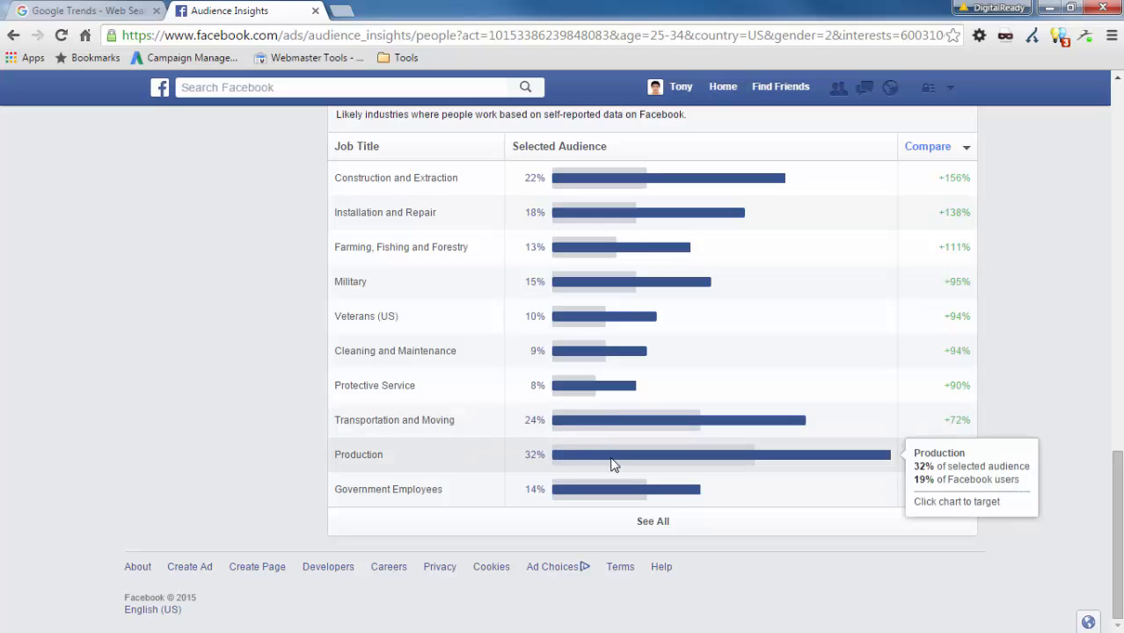
# Open the audience's page likes and review the top categories and the most relevant Facebook pages.
pyautogui.scroll(5, 255, 385)
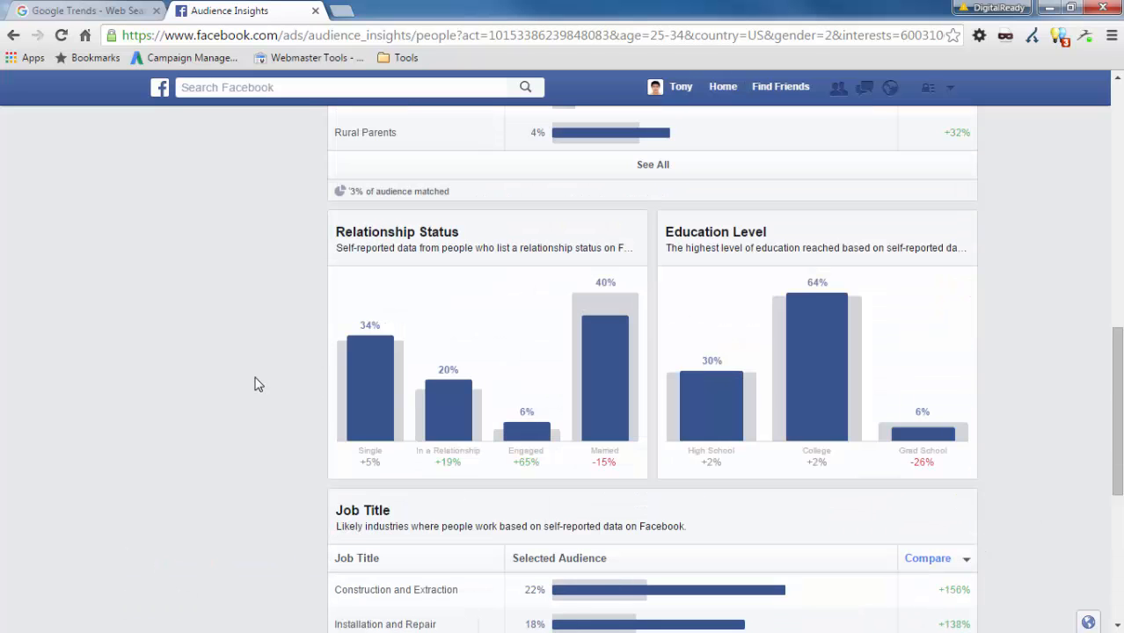
pyautogui.scroll(10, 251, 382)
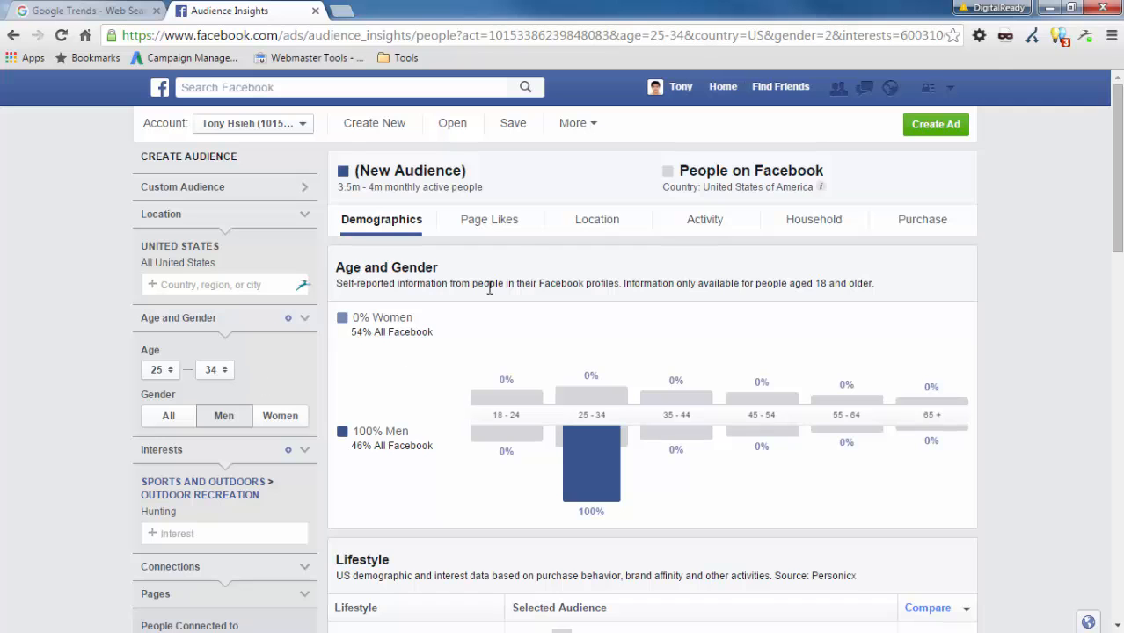
pyautogui.click(512, 224)
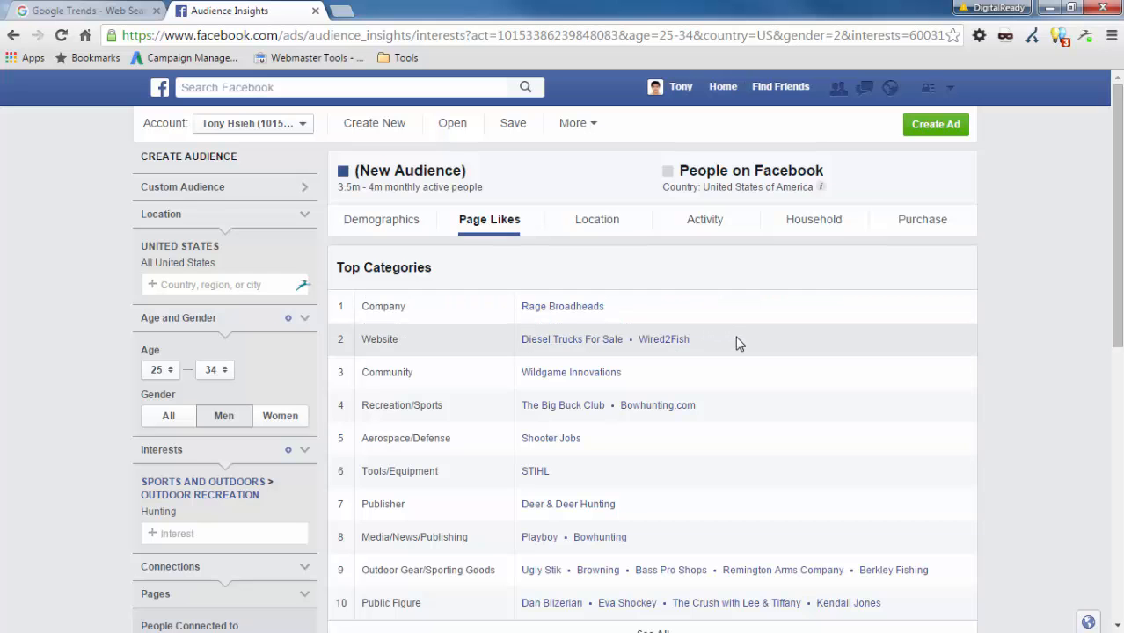
pyautogui.scroll(-1, 721, 347)
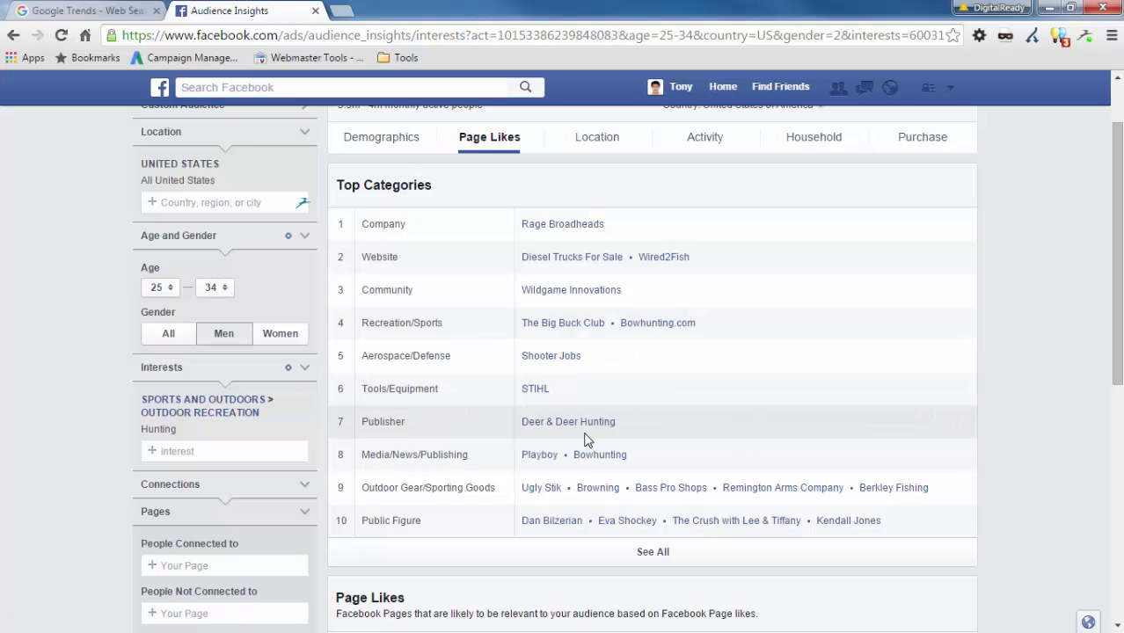
pyautogui.scroll(-5, 705, 401)
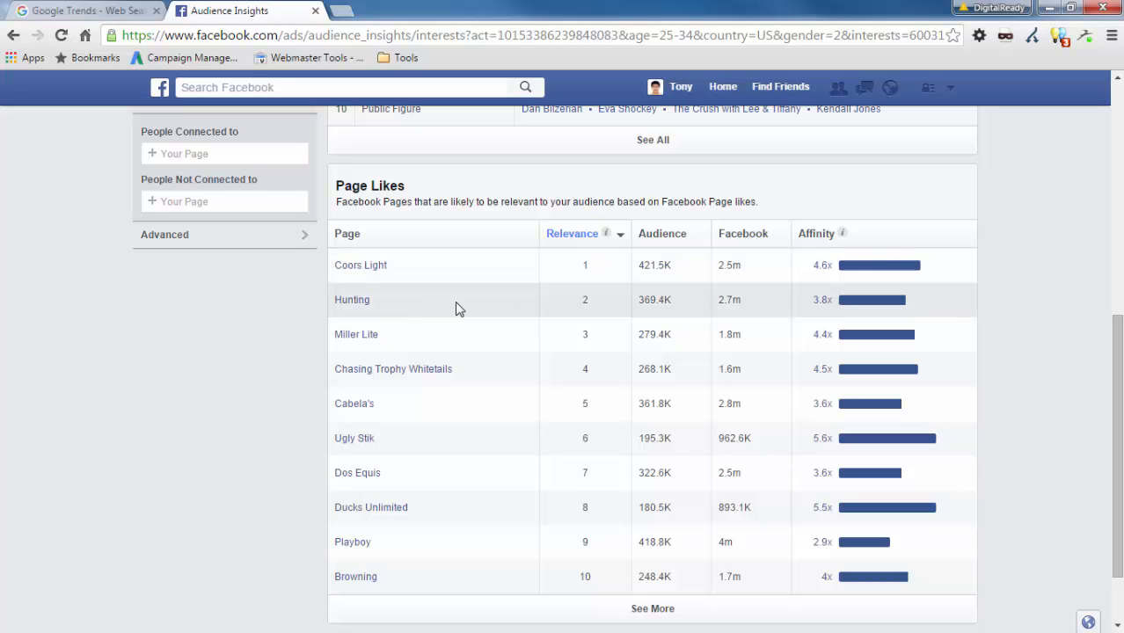
pyautogui.scroll(-1, 563, 351)
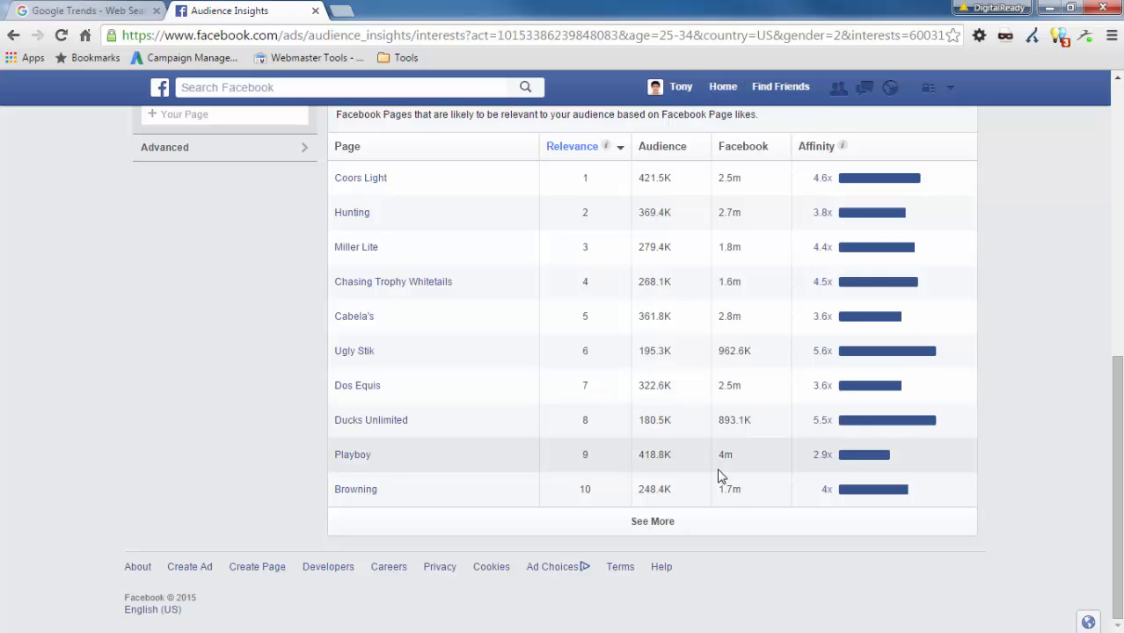
# Open the audience's location data and examine the top cities.
pyautogui.scroll(7, 769, 462)
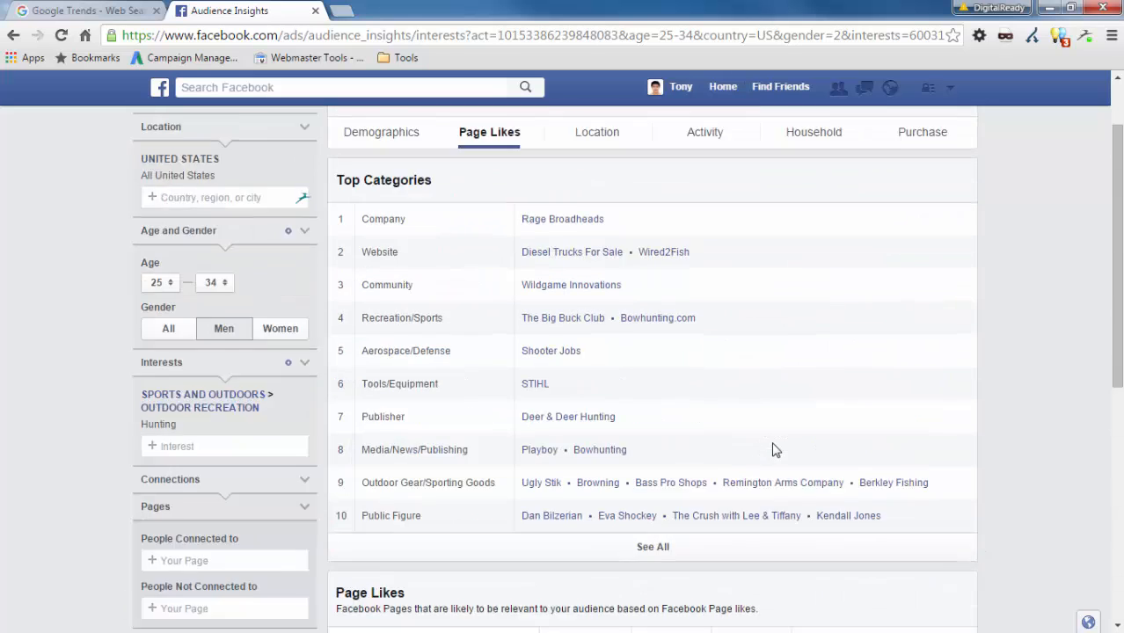
pyautogui.click(592, 230)
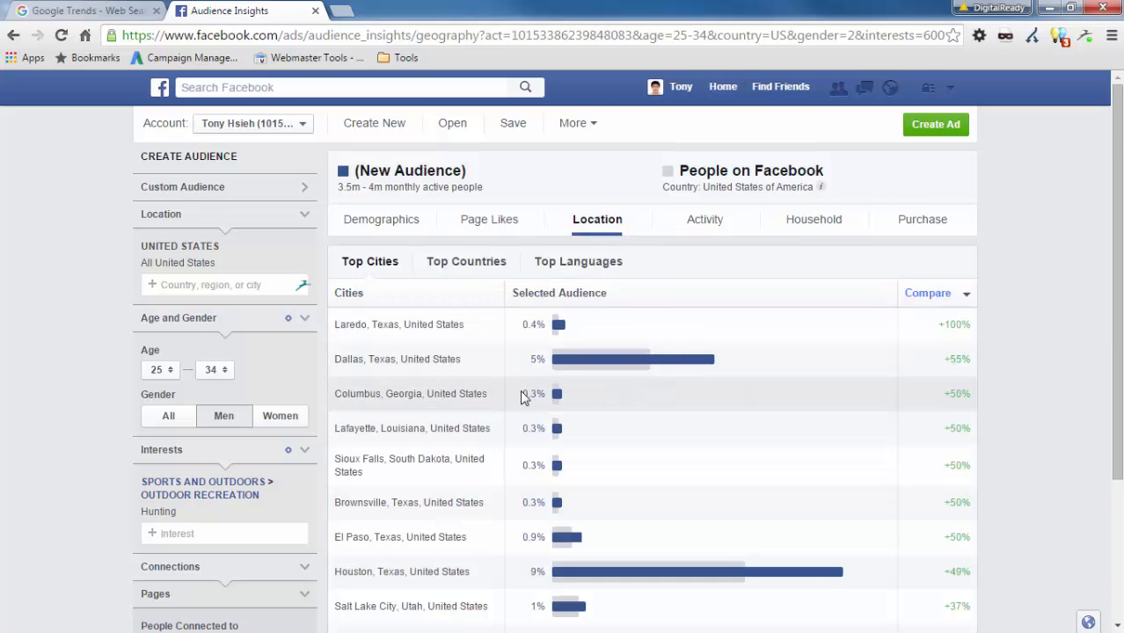
pyautogui.scroll(-1, 521, 395)
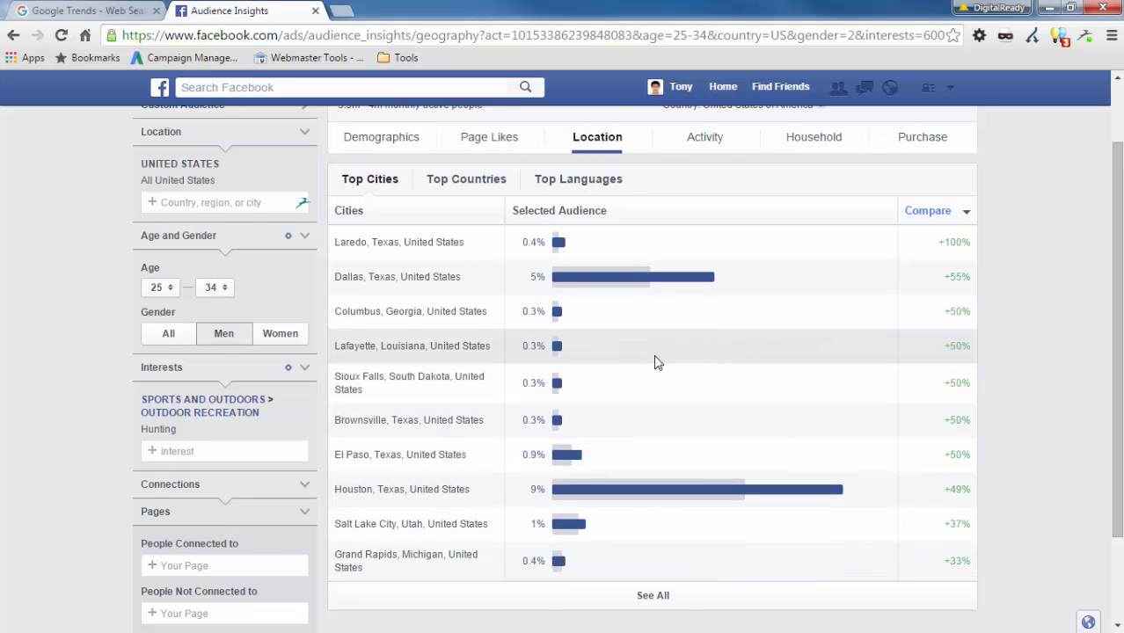
pyautogui.scroll(1, 641, 365)
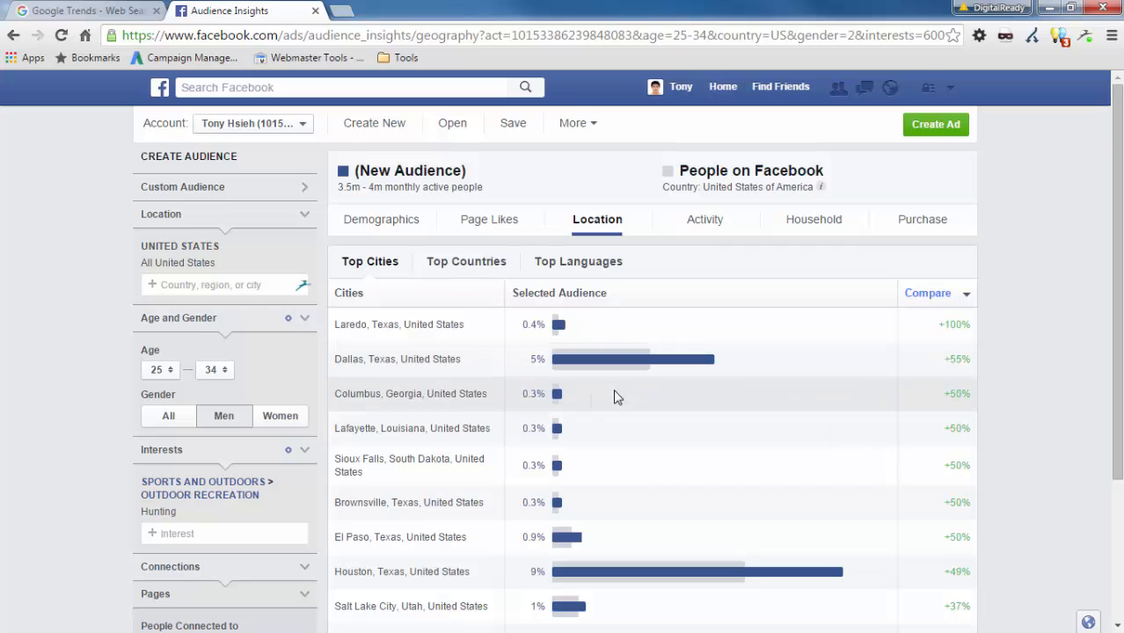
pyautogui.scroll(-1, 576, 407)
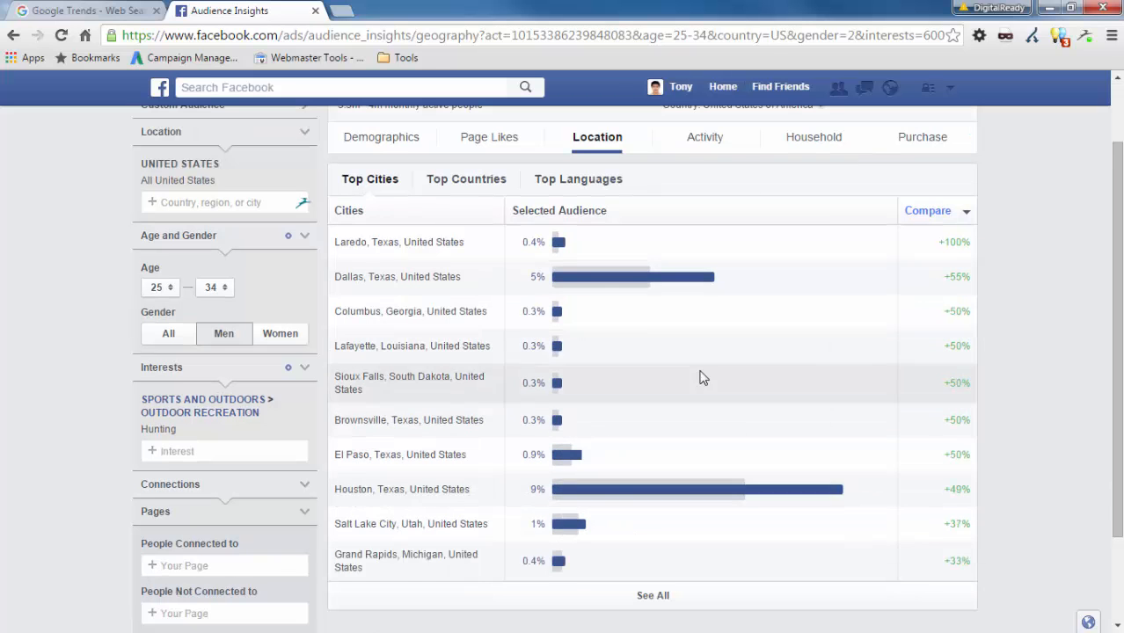
# Open the audience's activity data and examine the frequency of activities and the device users.
pyautogui.scroll(1, 713, 352)
pyautogui.click(709, 219)
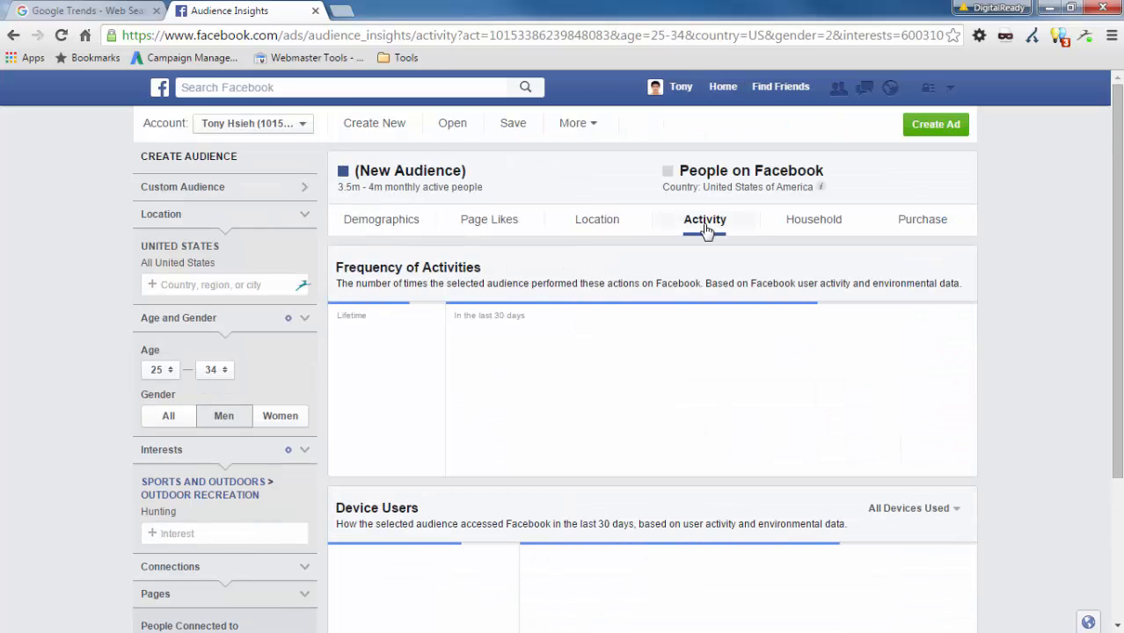
pyautogui.moveTo(574, 355)
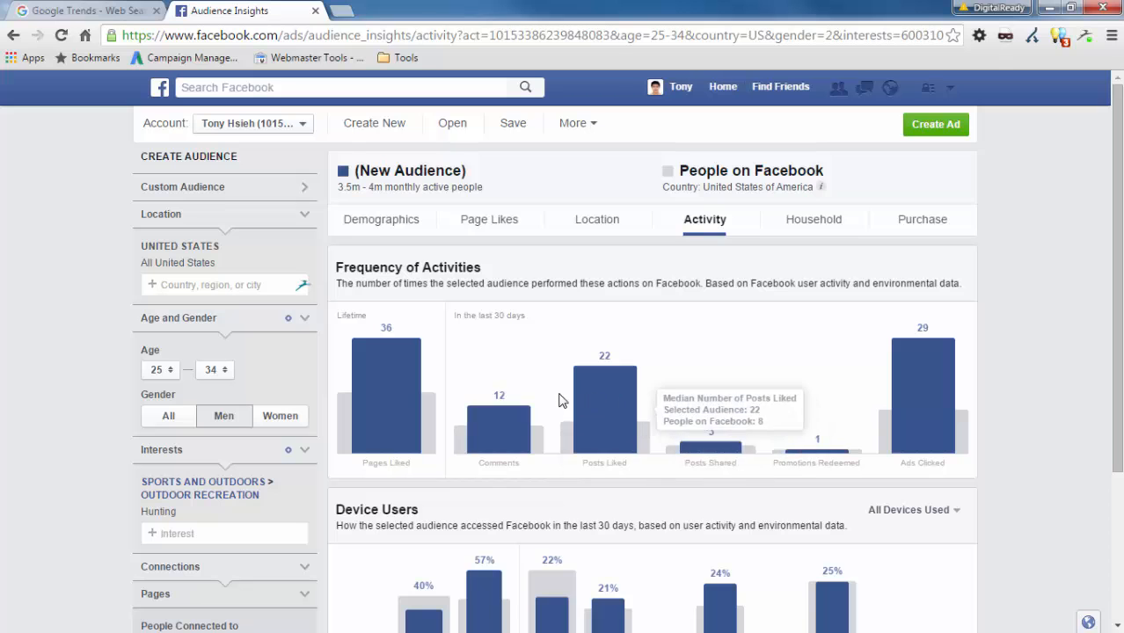
pyautogui.scroll(-2, 567, 337)
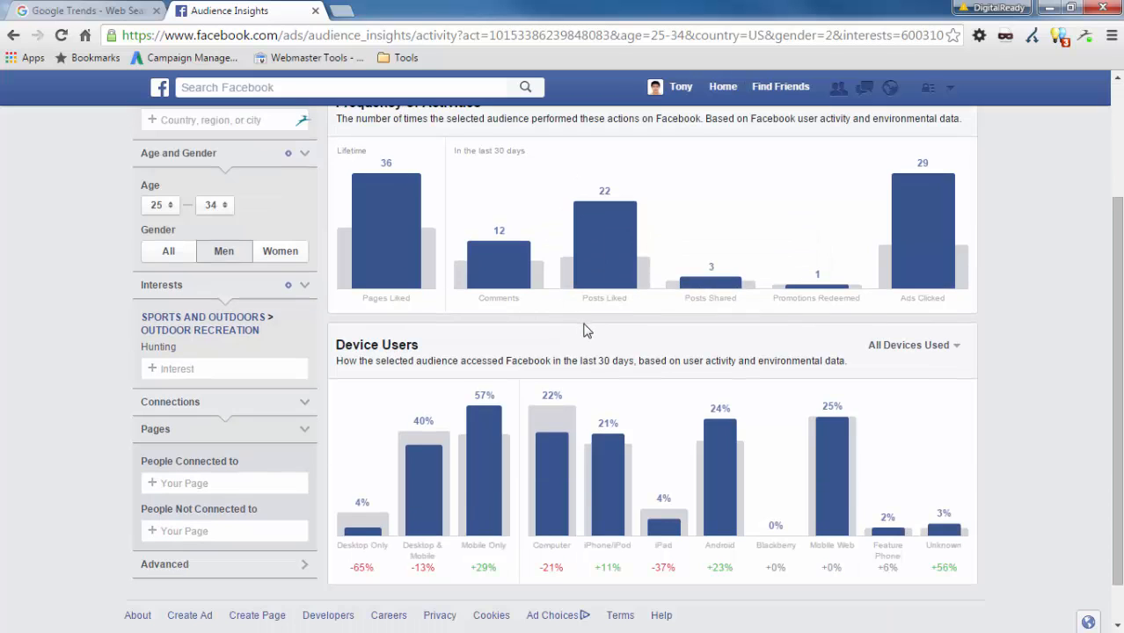
pyautogui.scroll(-1, 766, 440)
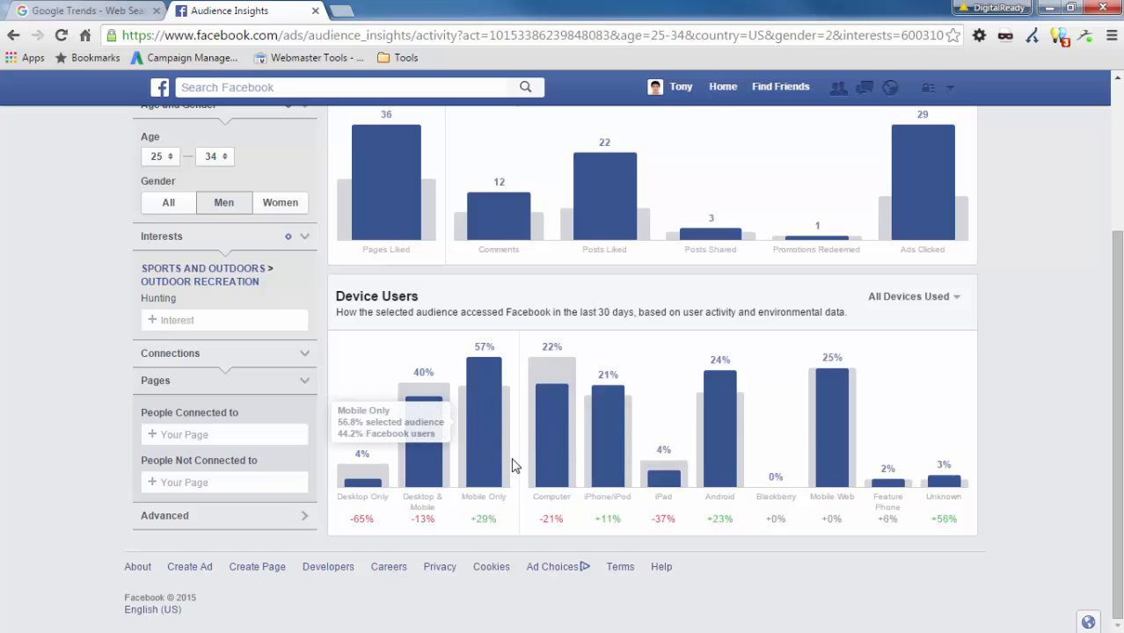
# Open the household data and examine income, home ownership, household size, home market value and spending methods.
pyautogui.scroll(3, 959, 453)
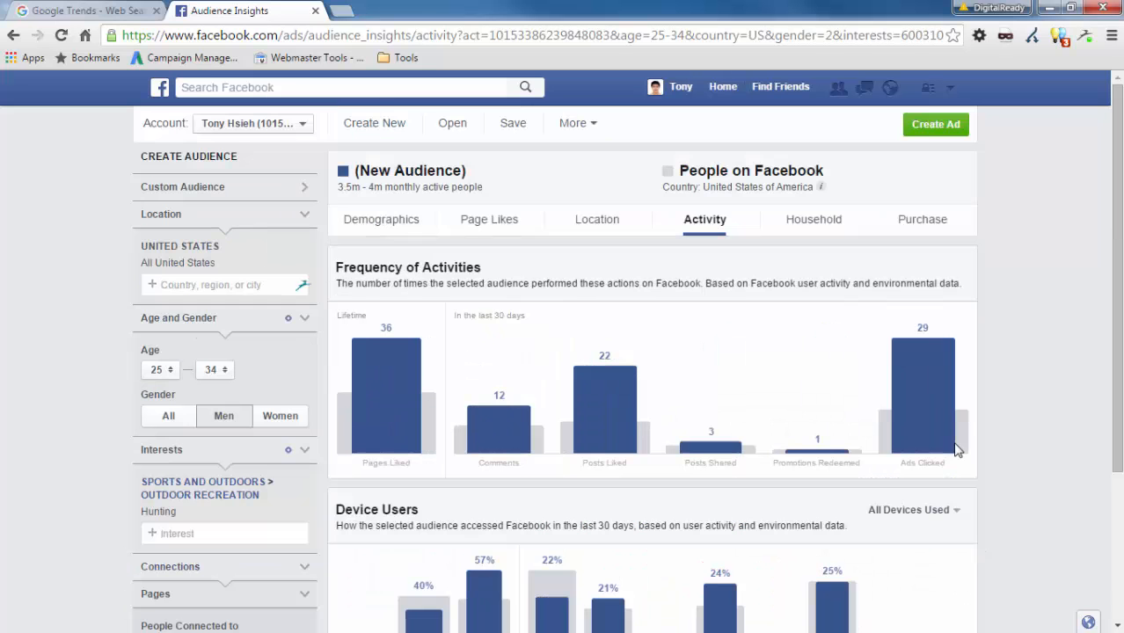
pyautogui.click(835, 230)
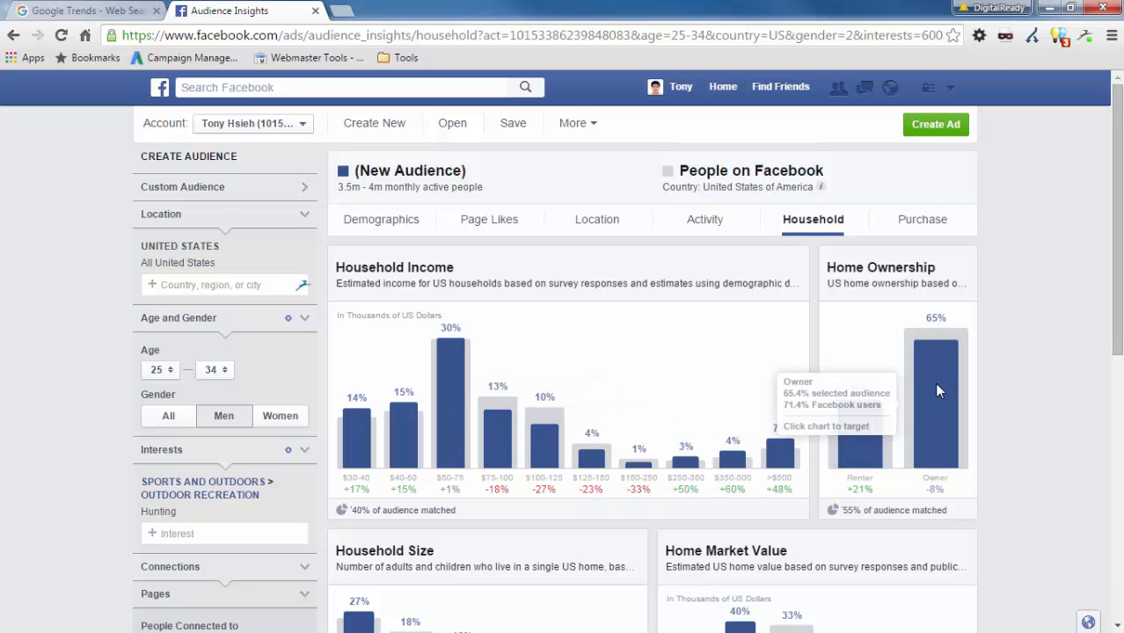
pyautogui.scroll(-3, 644, 352)
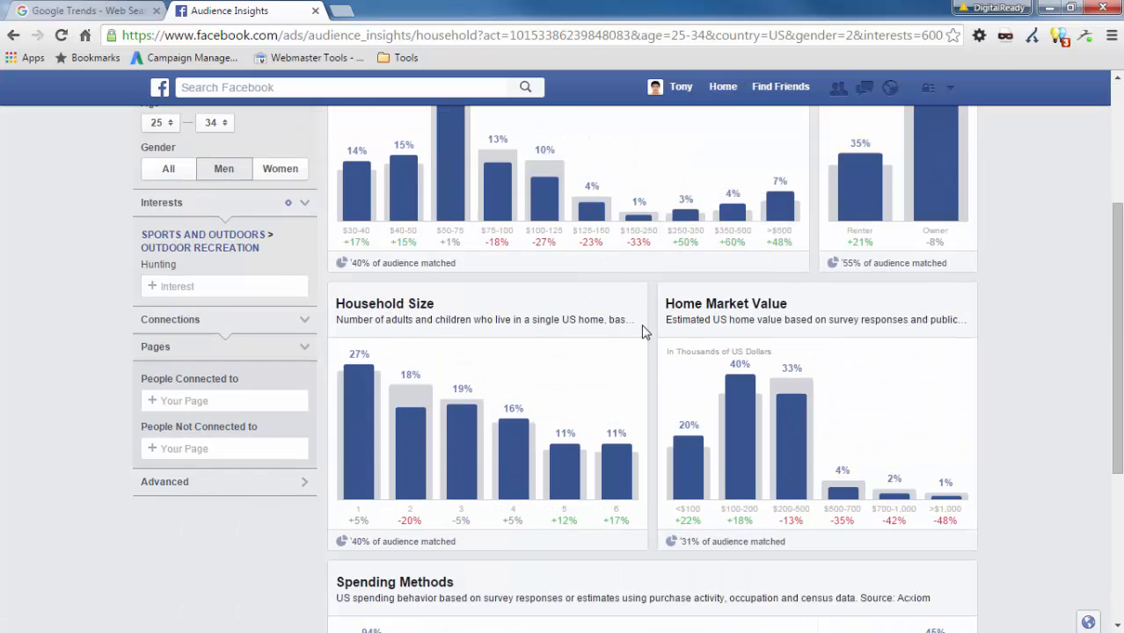
pyautogui.scroll(-2, 642, 332)
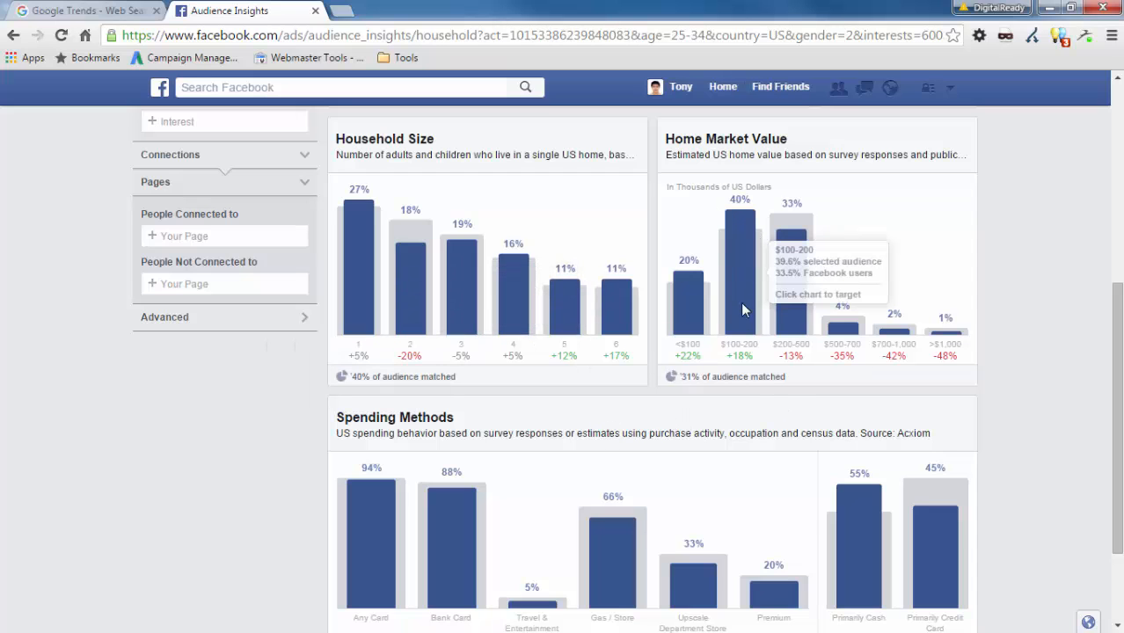
pyautogui.moveTo(787, 327)
pyautogui.scroll(-2, 625, 388)
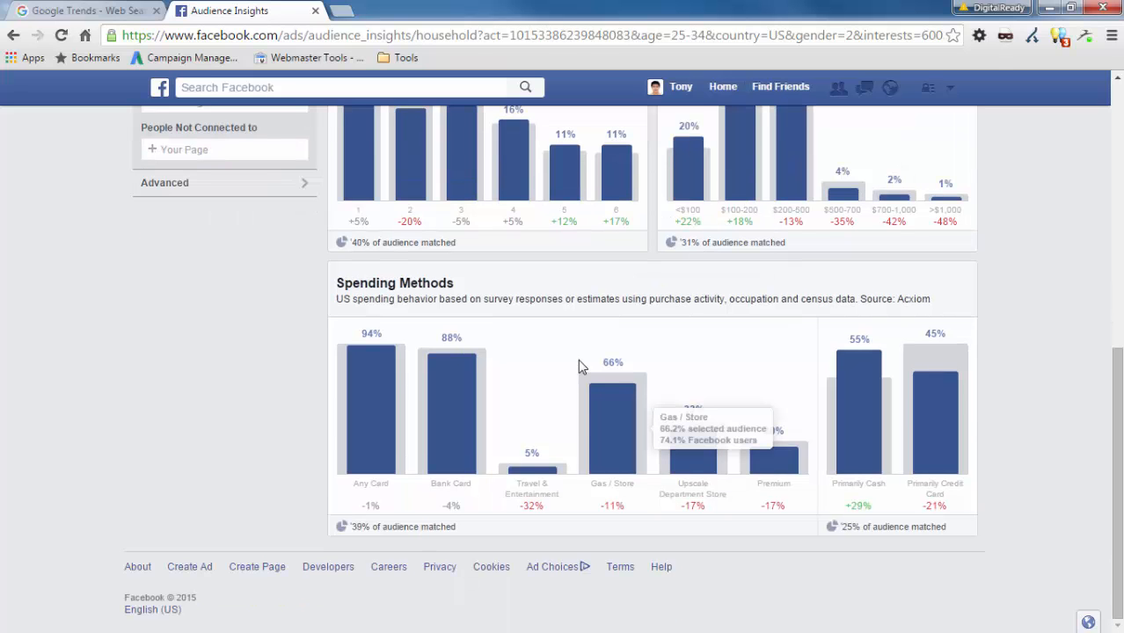
pyautogui.scroll(1, 603, 356)
pyautogui.moveTo(737, 234)
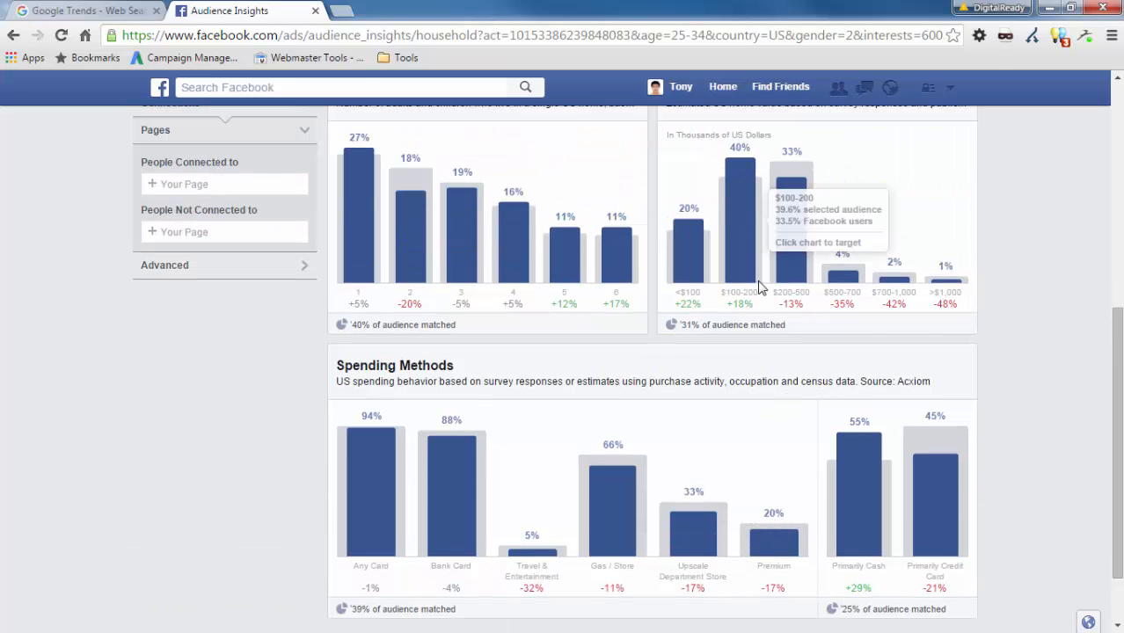
pyautogui.scroll(4, 569, 254)
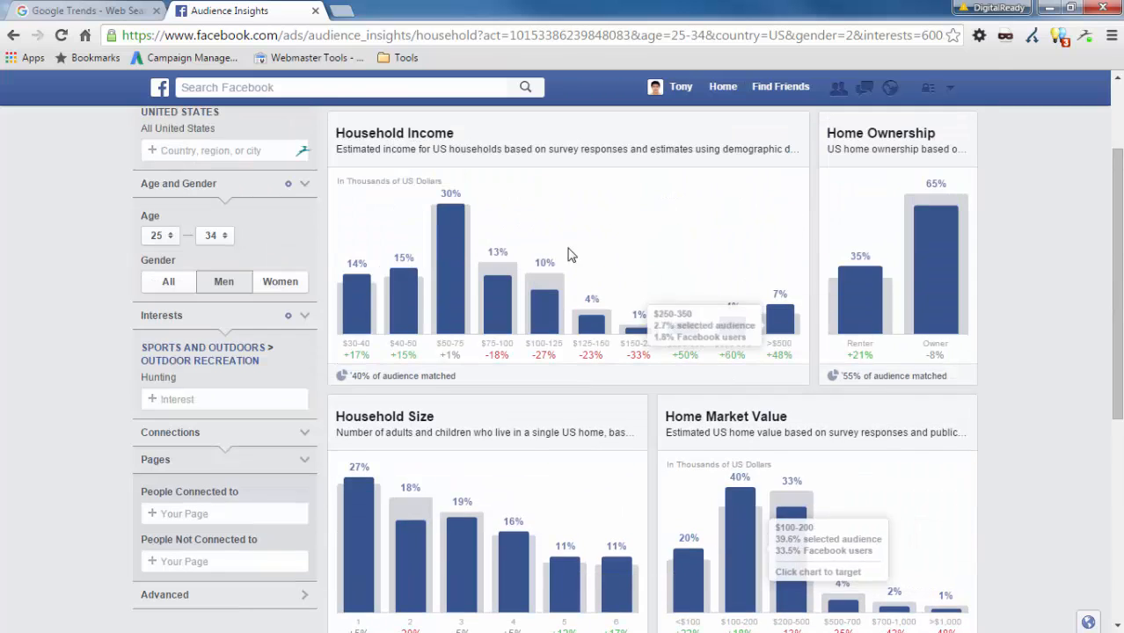
pyautogui.scroll(-2, 536, 316)
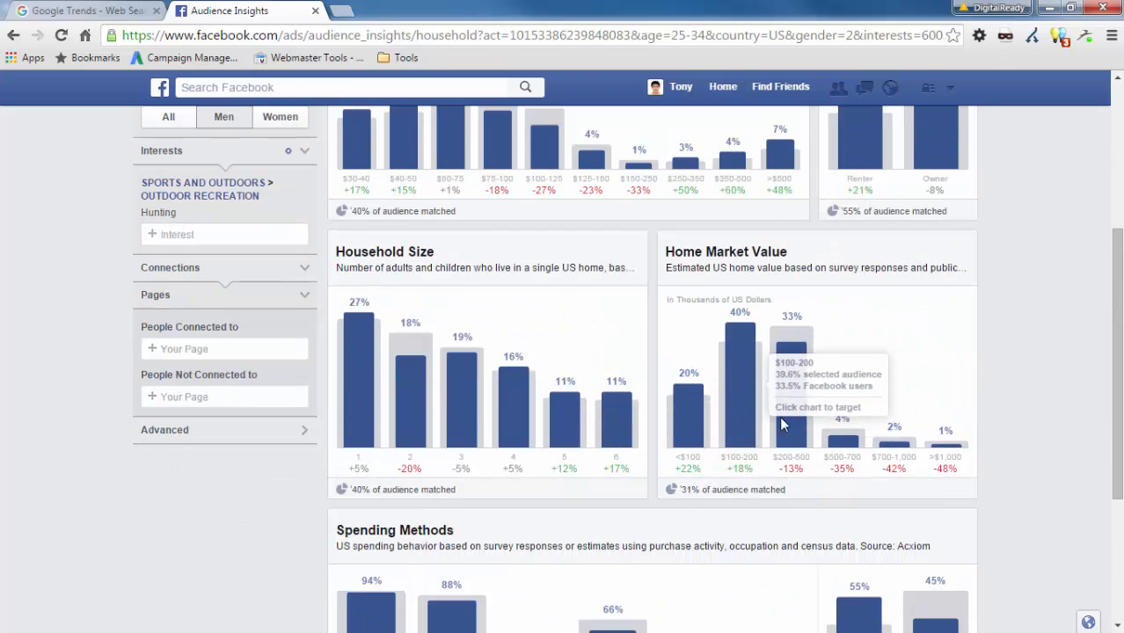
pyautogui.scroll(-2, 682, 476)
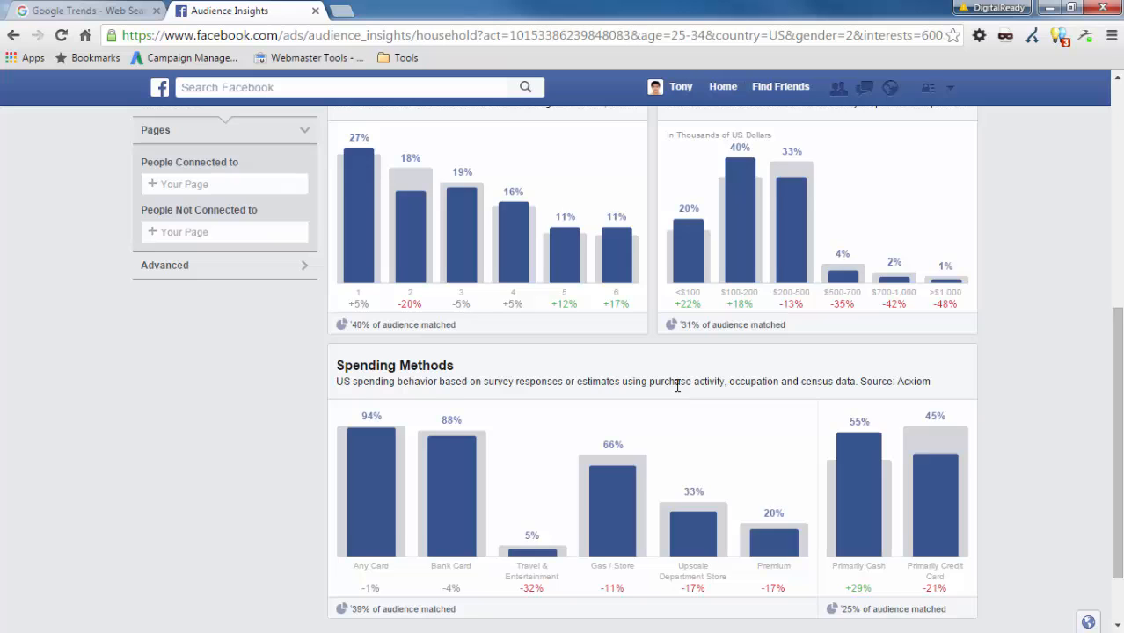
pyautogui.scroll(-1, 677, 385)
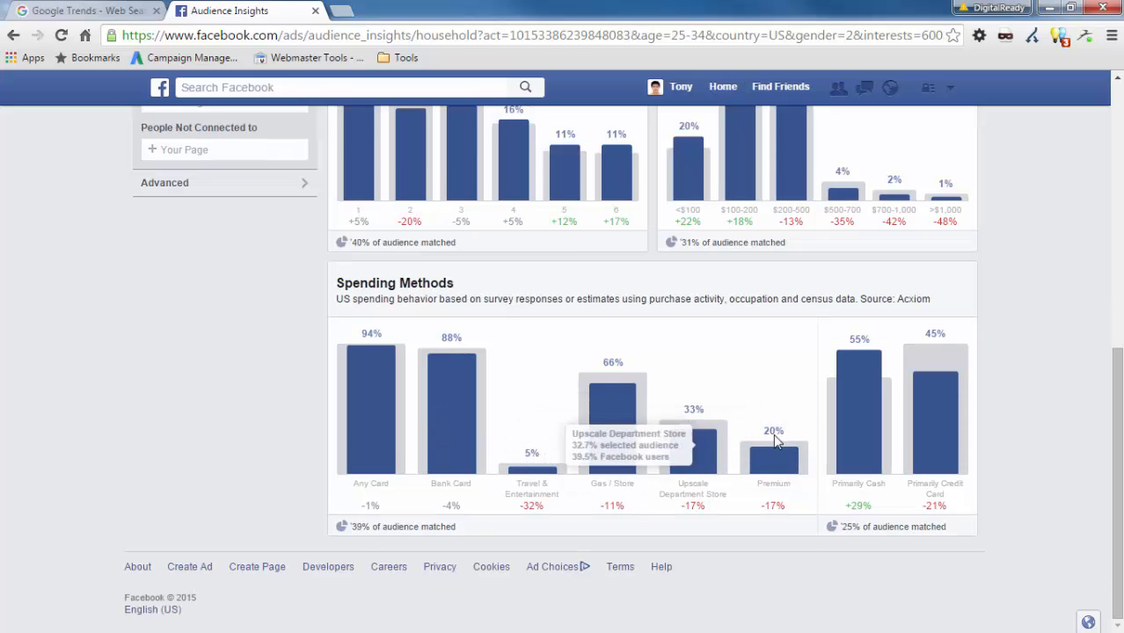
# Open the audience's purchase data and examine the retail spending and online purchases charts.
pyautogui.scroll(8, 797, 414)
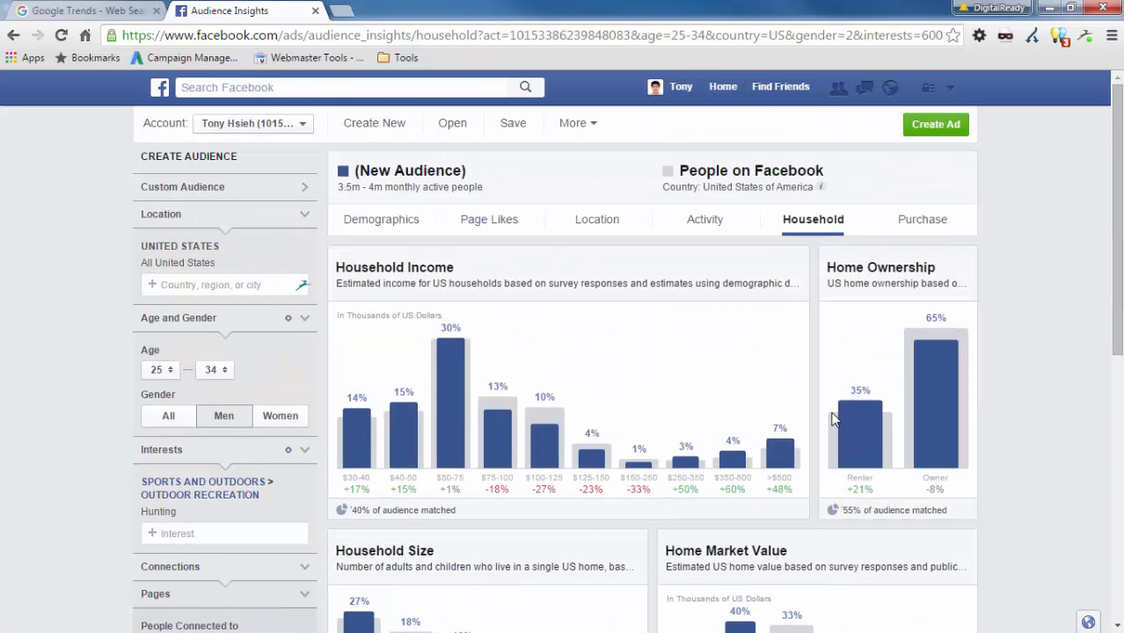
pyautogui.click(932, 219)
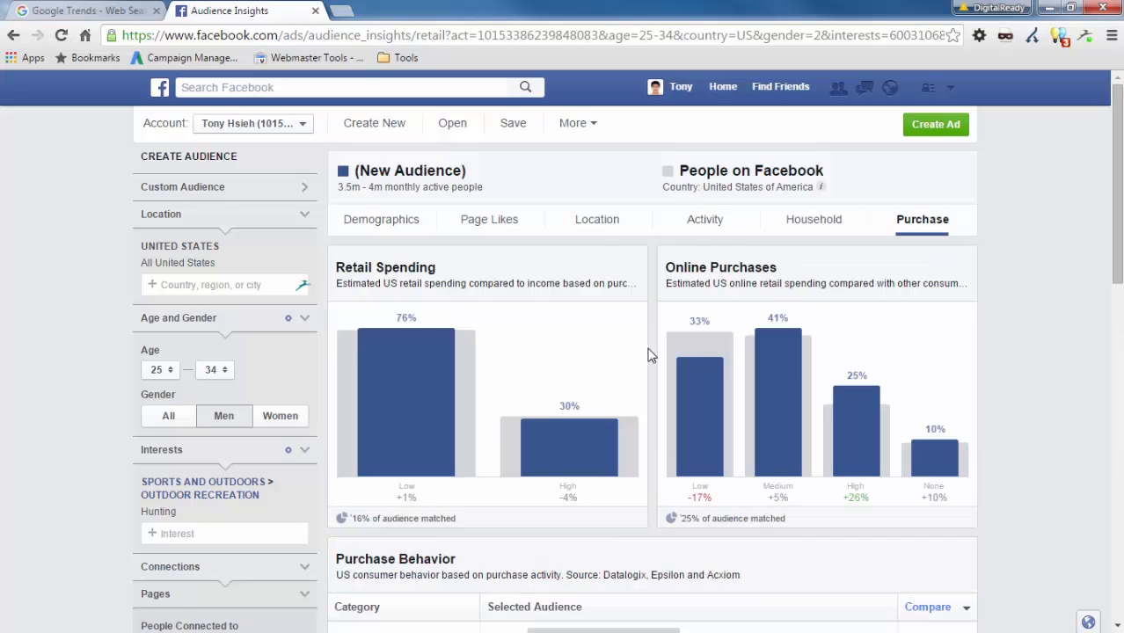
pyautogui.moveTo(403, 321)
pyautogui.moveTo(805, 446)
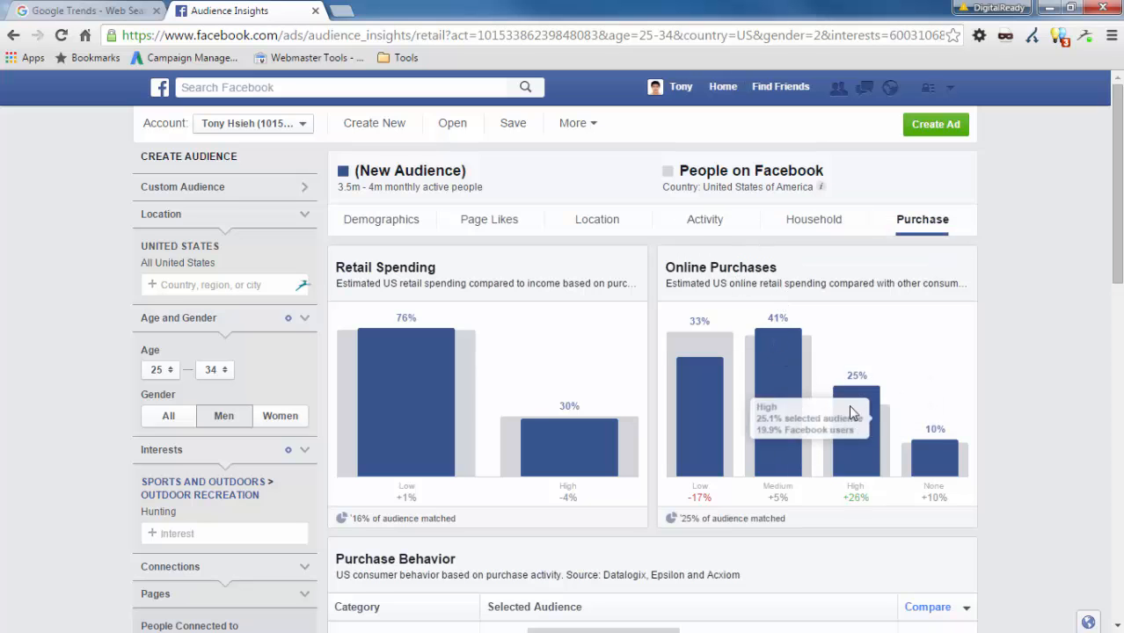
# Examine the purchase behavior categories of the audience, from sports and outdoors to health and beauty.
pyautogui.scroll(-4, 704, 297)
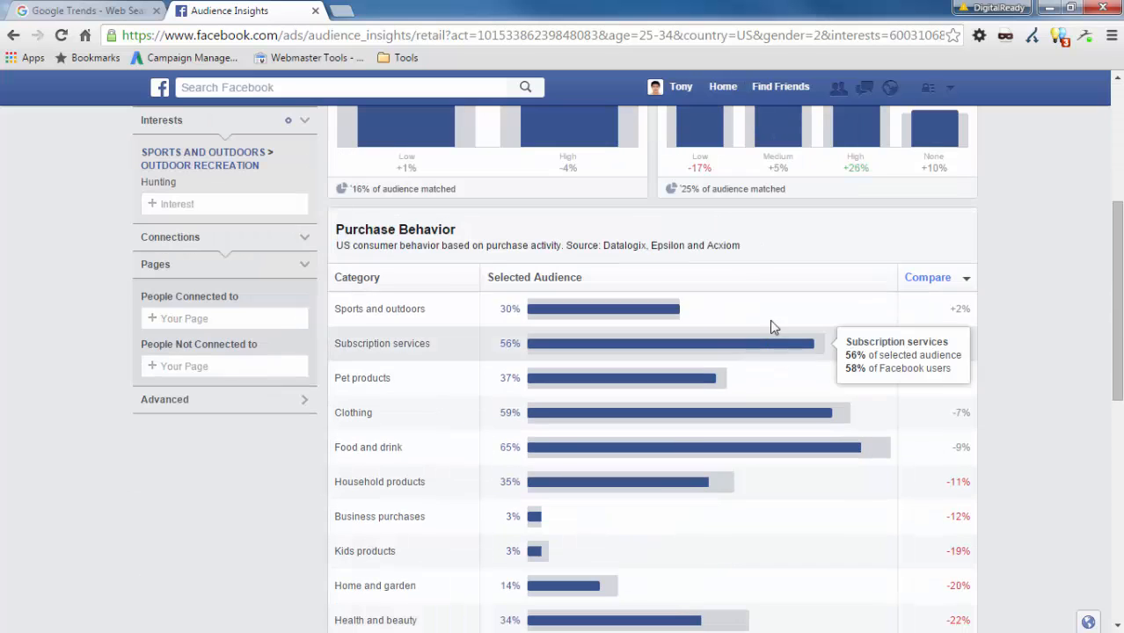
pyautogui.scroll(-3, 818, 290)
pyautogui.scroll(1, 847, 286)
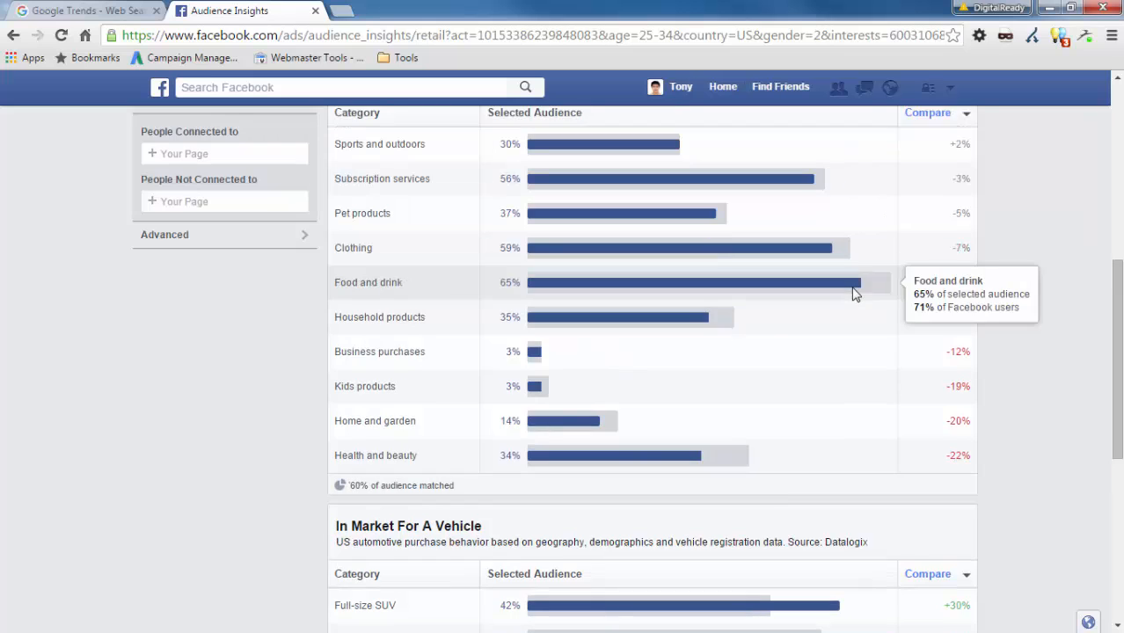
pyautogui.scroll(1, 853, 293)
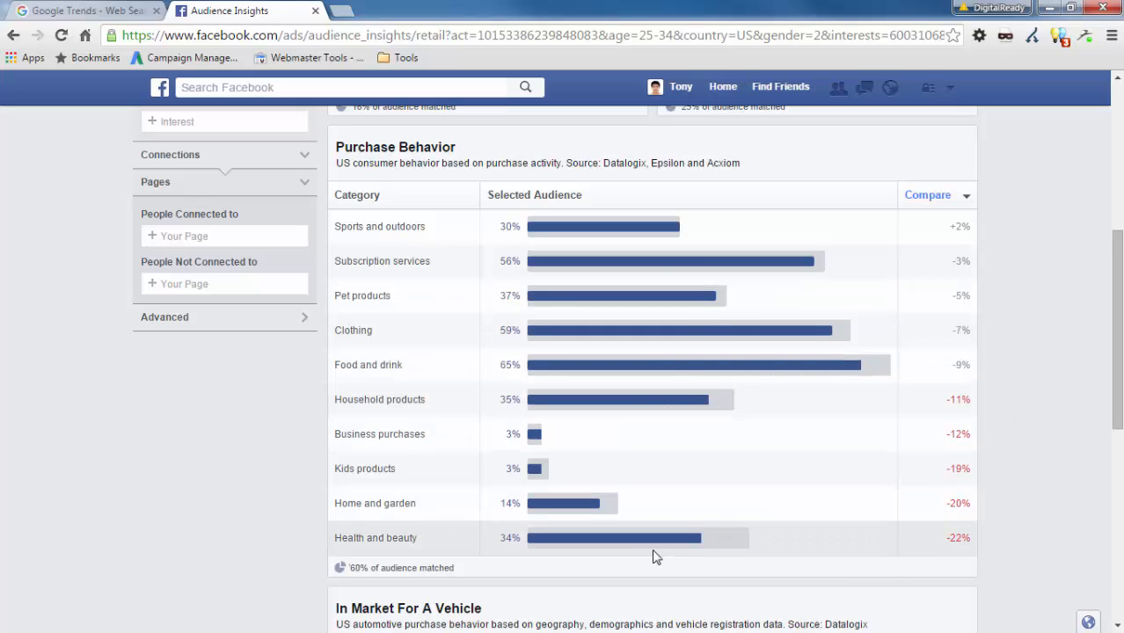
pyautogui.moveTo(656, 551)
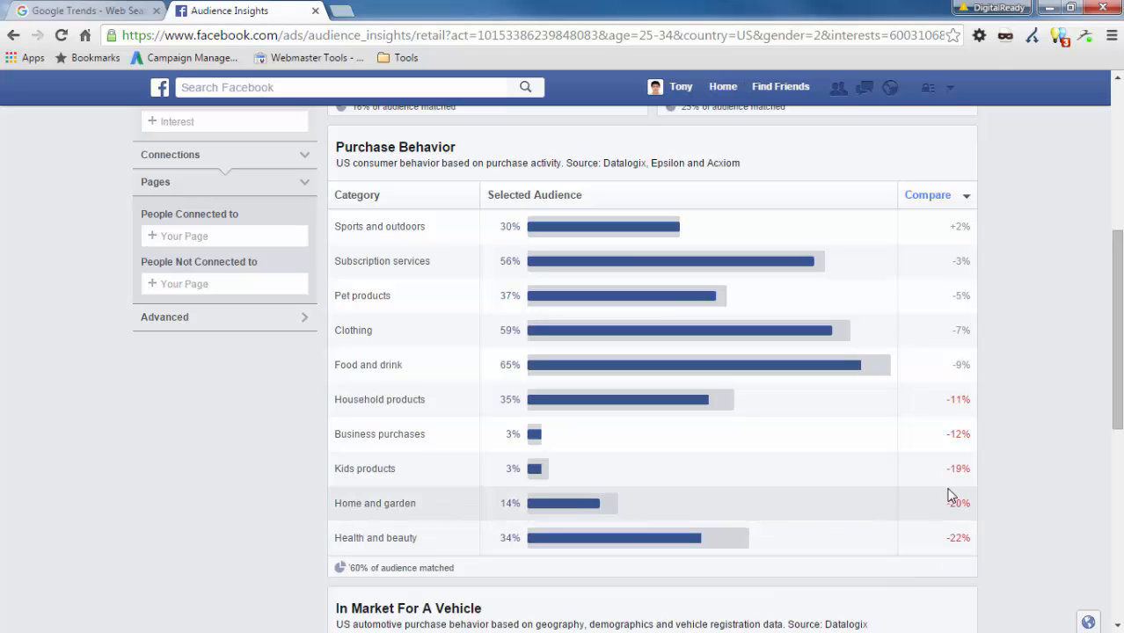
# Compare the audience's health and beauty and sports and outdoors purchase behavior with that of all Facebook users.
pyautogui.moveTo(956, 537)
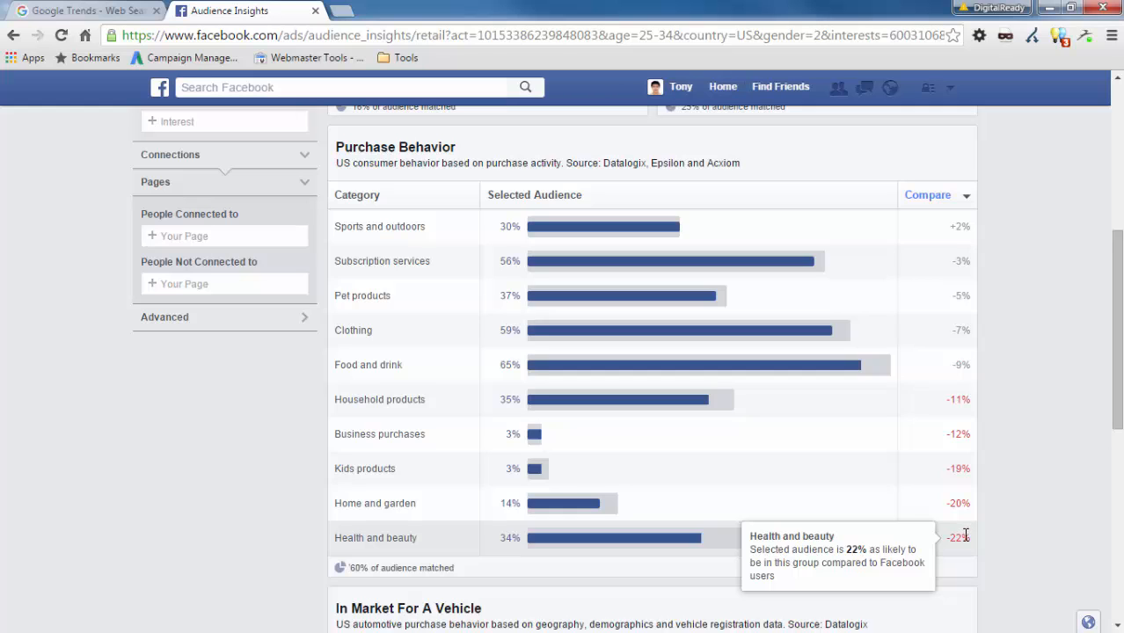
pyautogui.moveTo(613, 540)
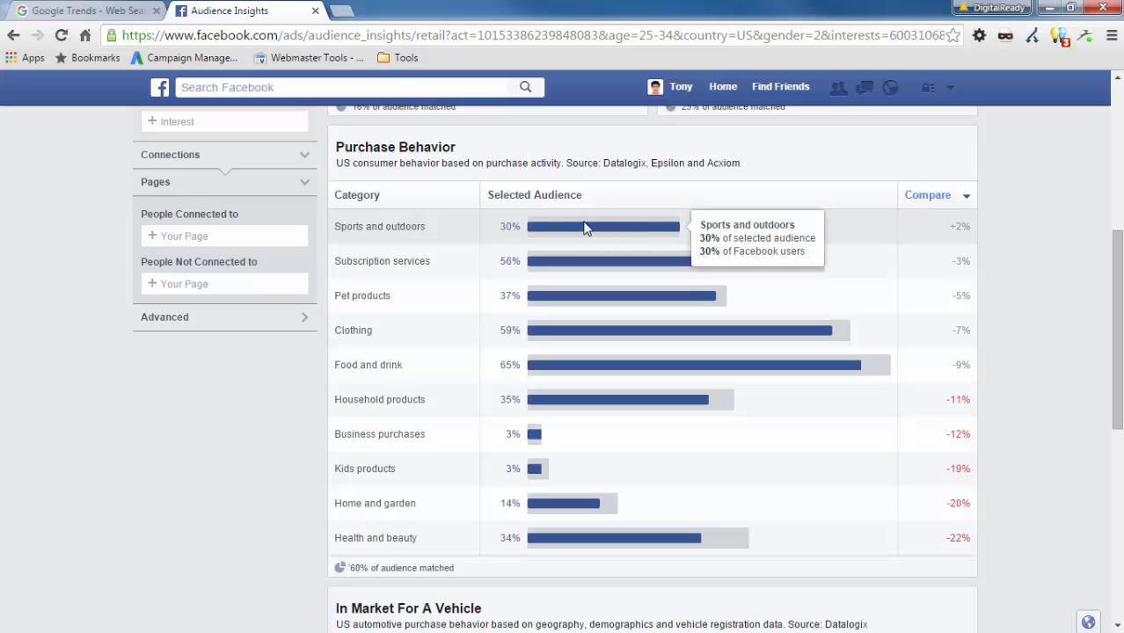
pyautogui.scroll(-4, 692, 314)
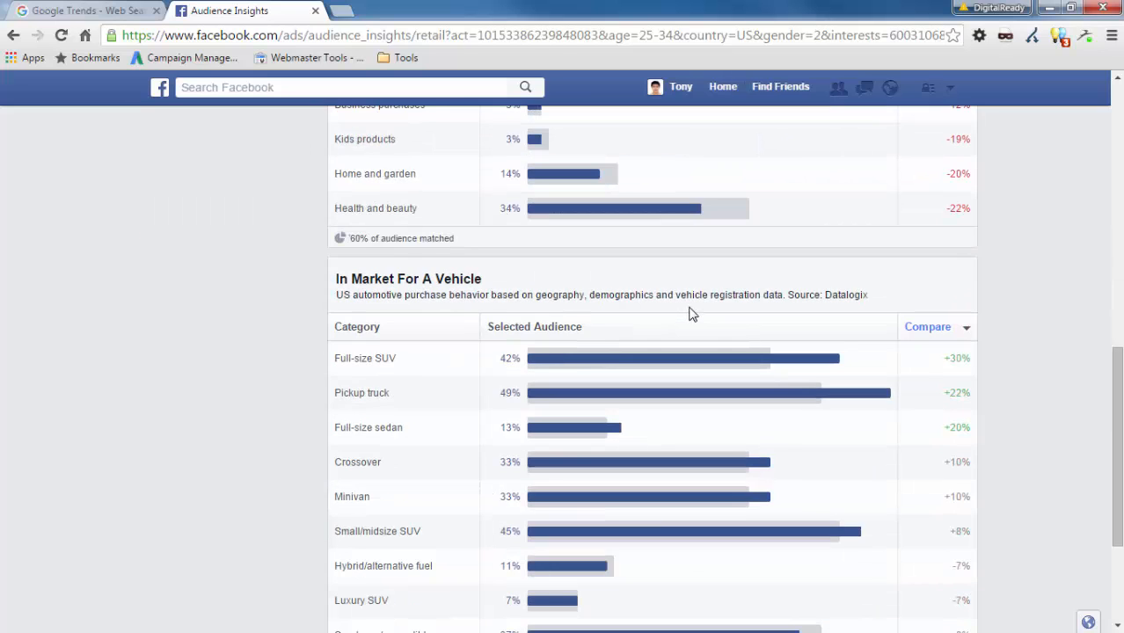
pyautogui.scroll(3, 732, 311)
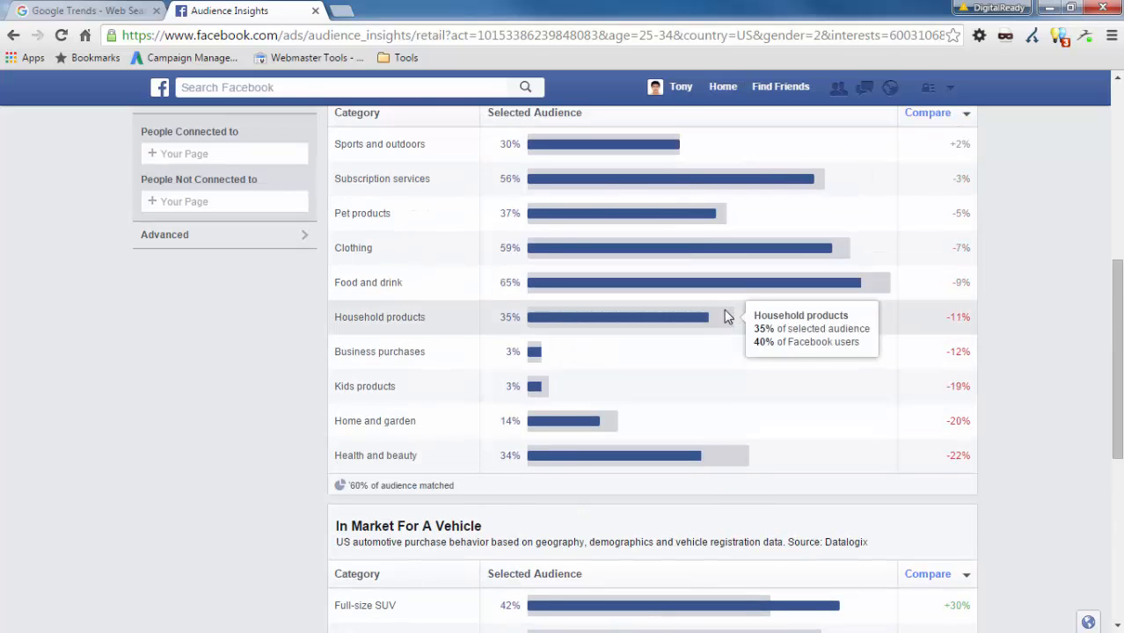
pyautogui.scroll(1, 615, 264)
# Examine which vehicle categories the audience is in the market for, from full-size SUV to midsize car.
pyautogui.scroll(-4, 650, 334)
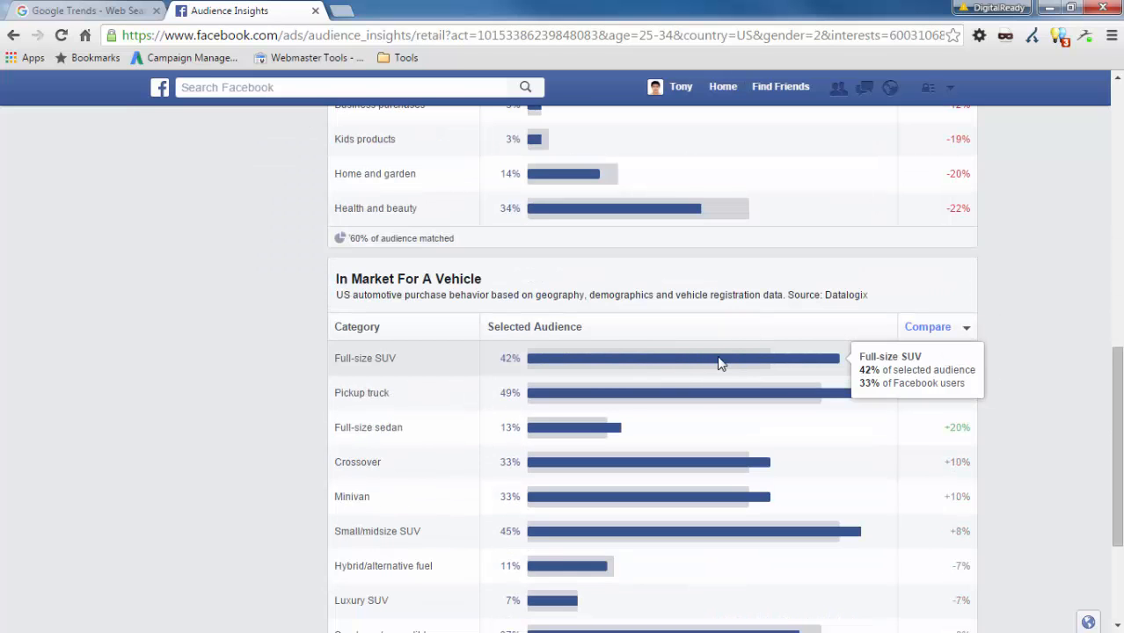
pyautogui.scroll(-2, 774, 308)
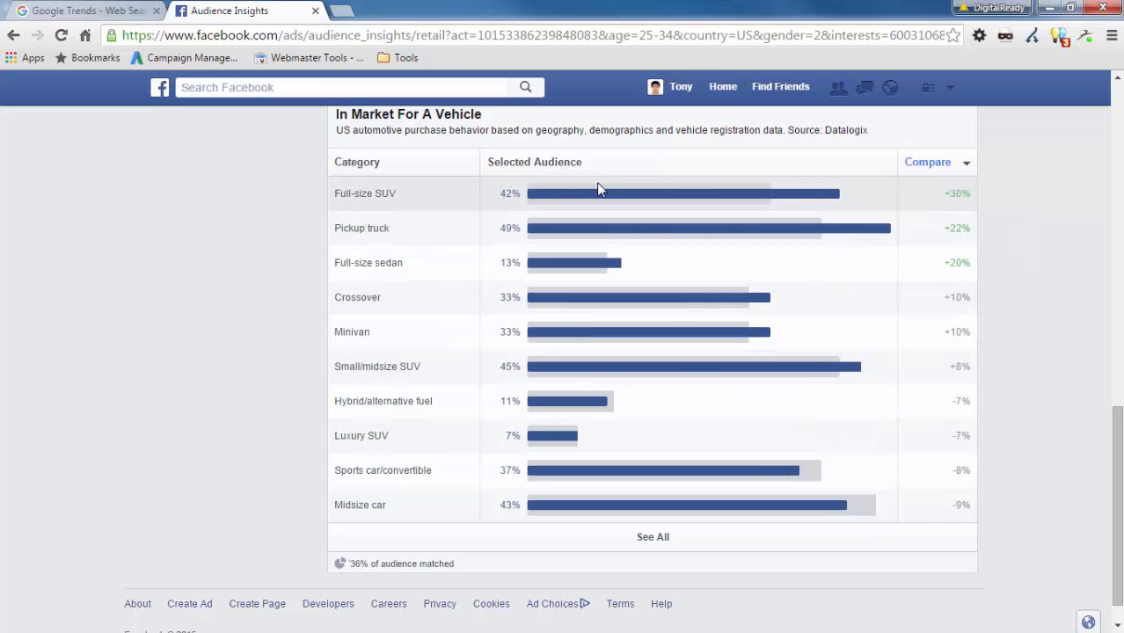
pyautogui.moveTo(597, 239)
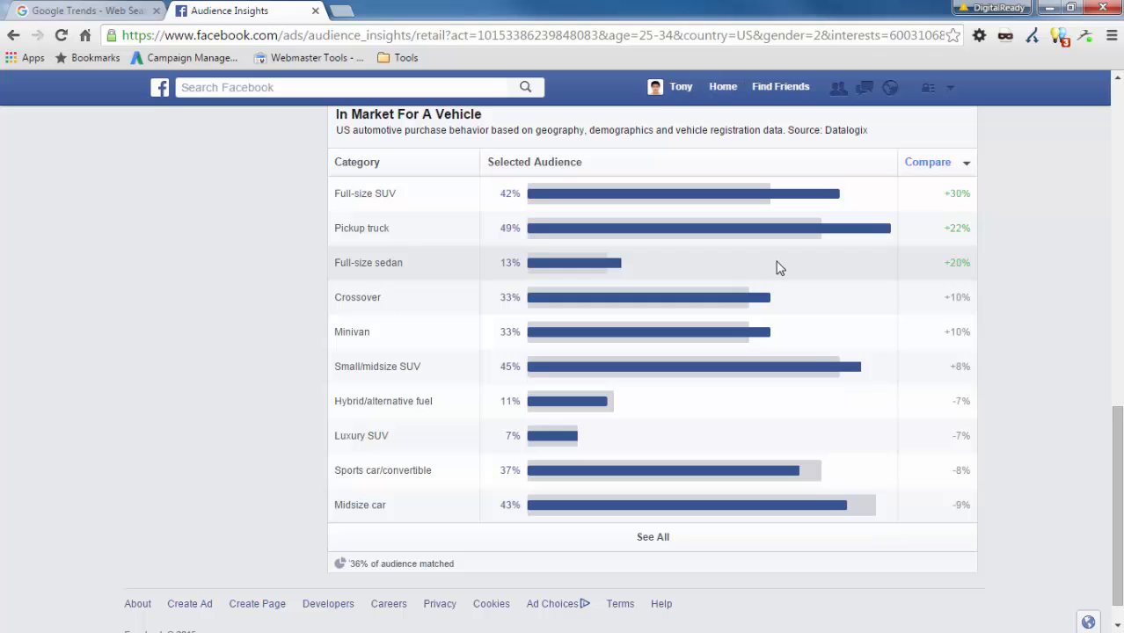
# Return to the audience's demographics data and switch to Windows Photo Viewer to view the buyer persona in Persona.png.
pyautogui.scroll(15, 796, 331)
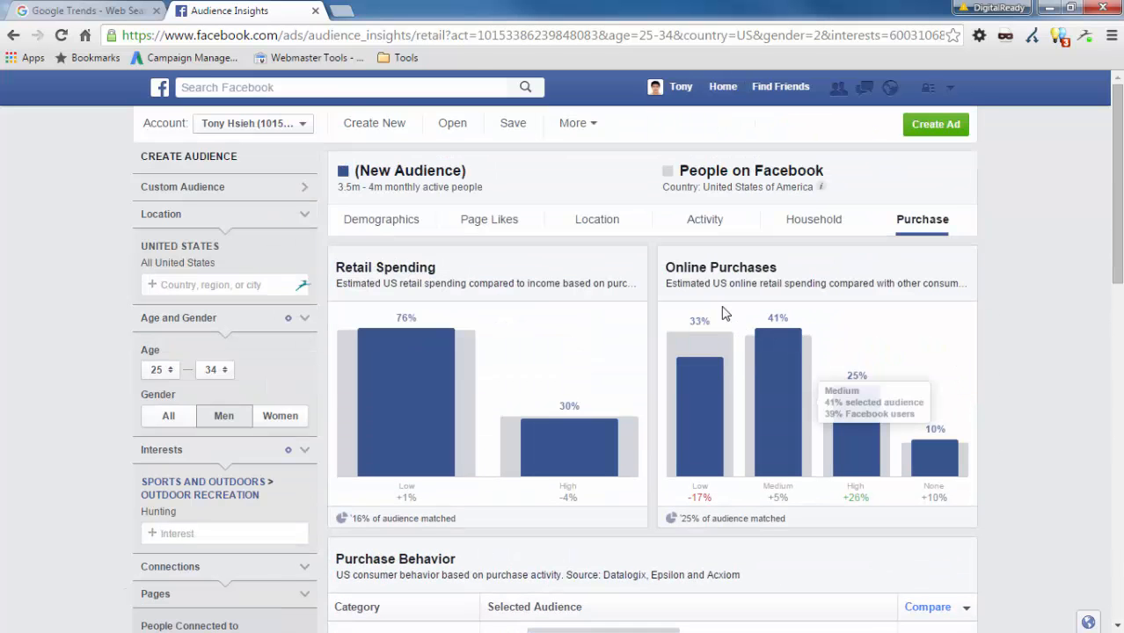
pyautogui.click(399, 226)
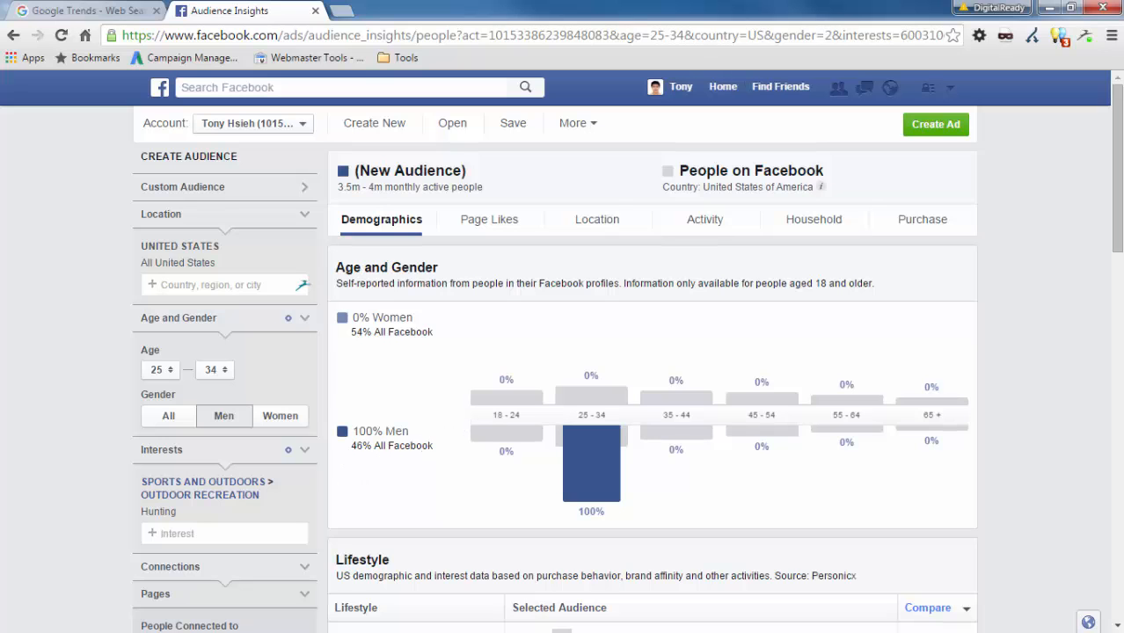
pyautogui.hotkey('alt', 'Tab')
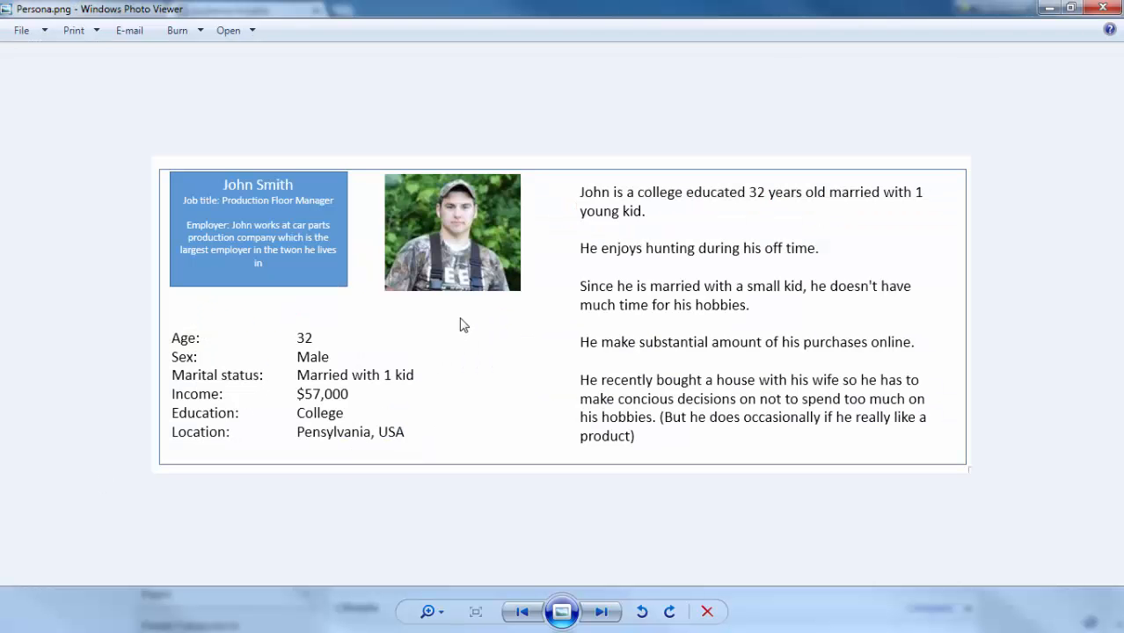